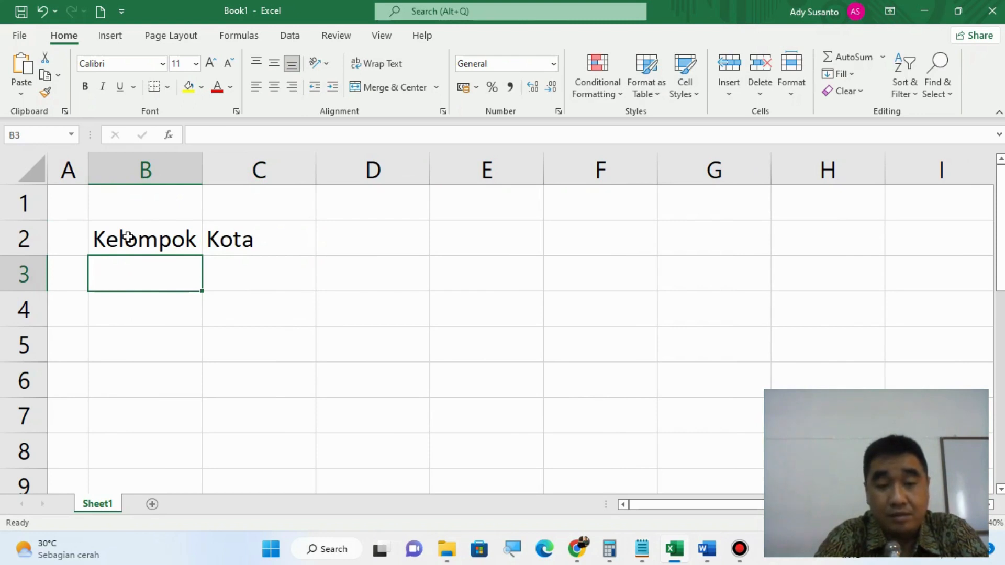
Fill cells B3 to B7 of the Kelompok column with the group codes A, B, B, A and B
{"action": "type", "text": "A"}
{"action": "key", "text": "Return"}
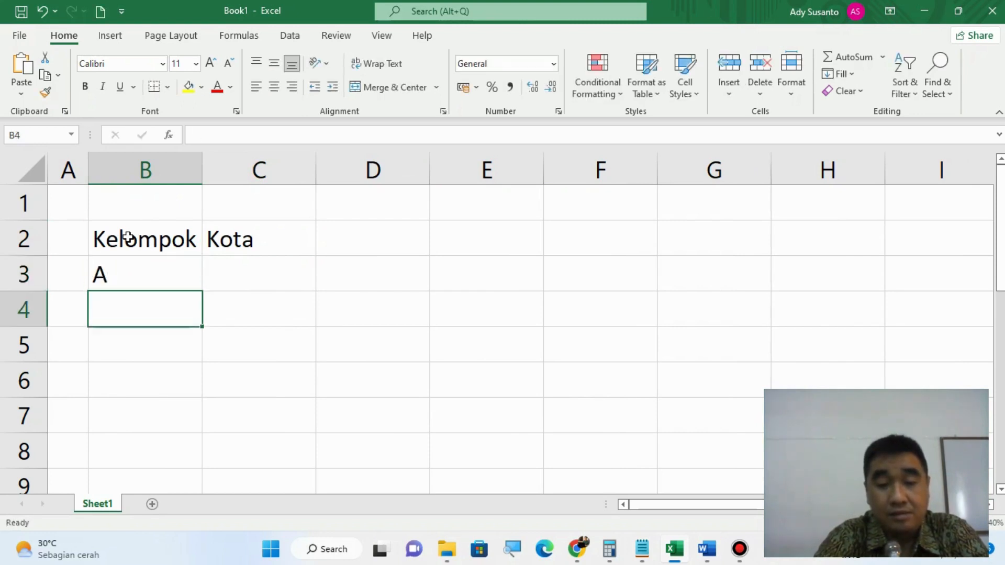
{"action": "type", "text": "B"}
{"action": "key", "text": "Return"}
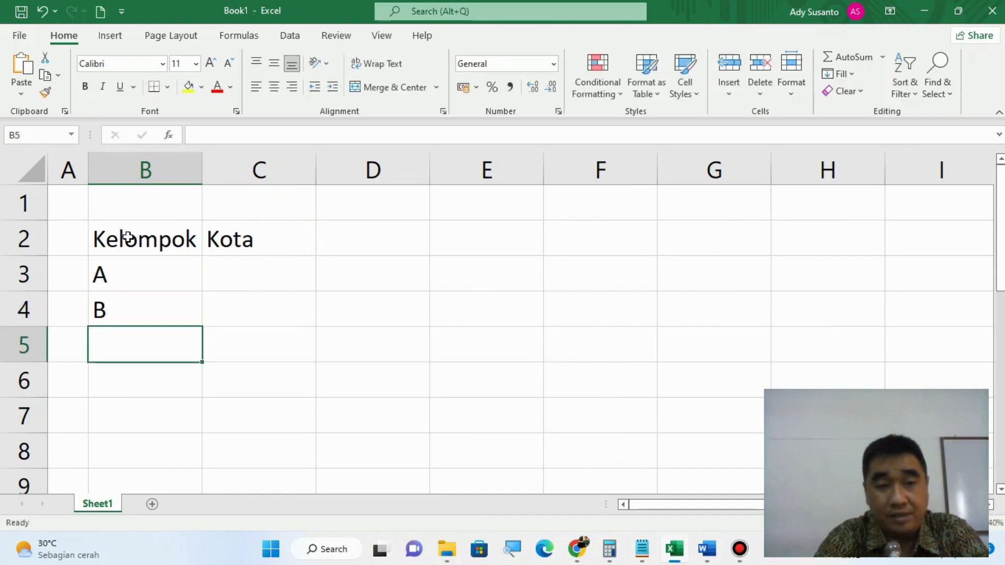
{"action": "type", "text": "B"}
{"action": "key", "text": "Return"}
{"action": "type", "text": "A"}
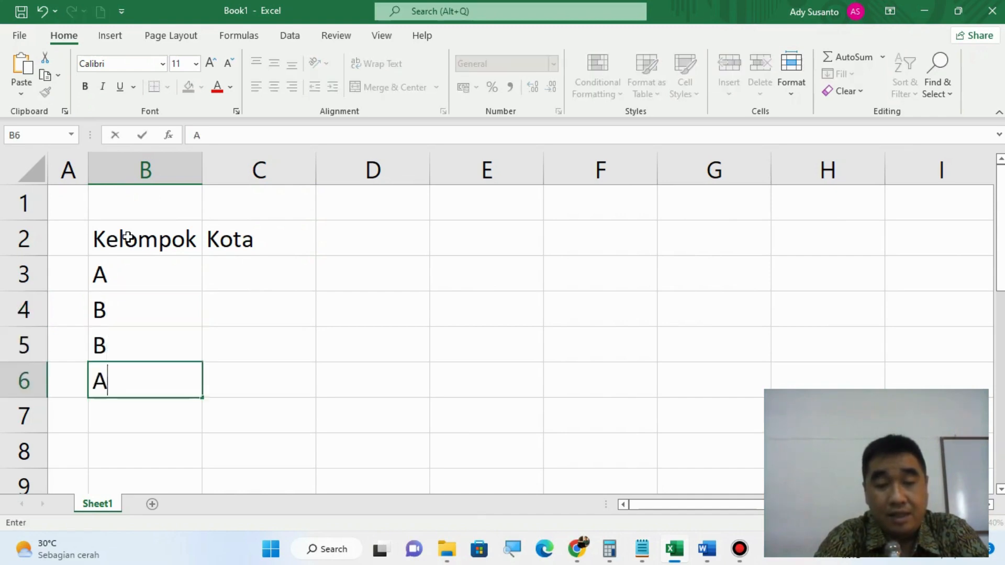
{"action": "key", "text": "Return"}
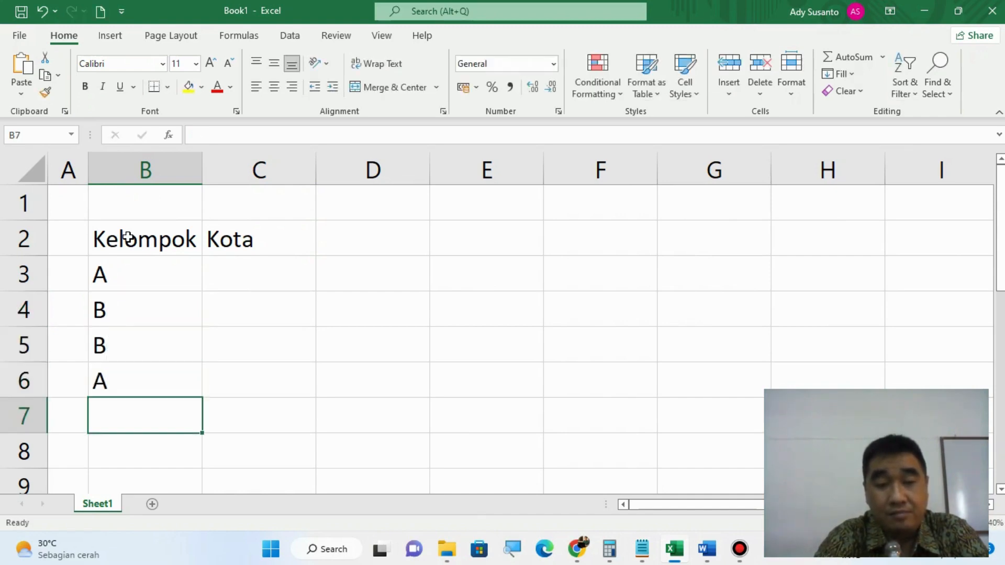
{"action": "type", "text": "B"}
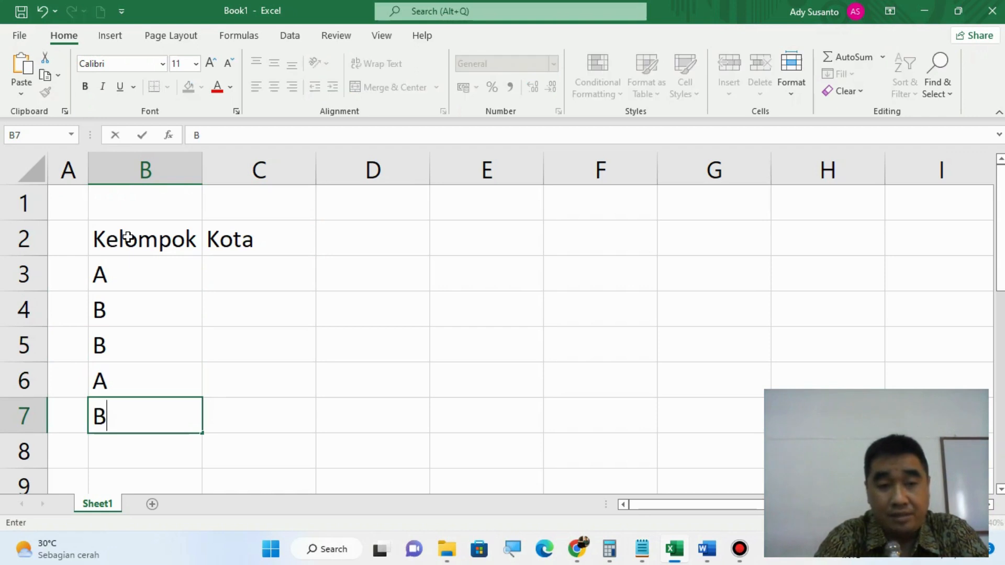
{"action": "left_click", "coordinate": [256, 265]}
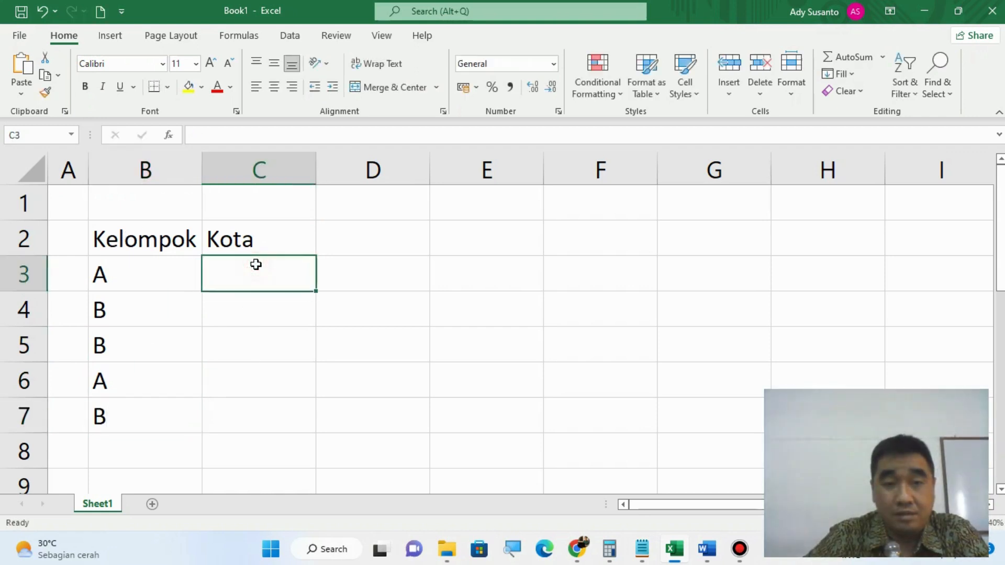
Begin an IF formula in C3 that tests cell B3 with "=", consulting the Kelompok–Kota table in Word and the IF syntax in Notepad
{"action": "left_click", "coordinate": [716, 556]}
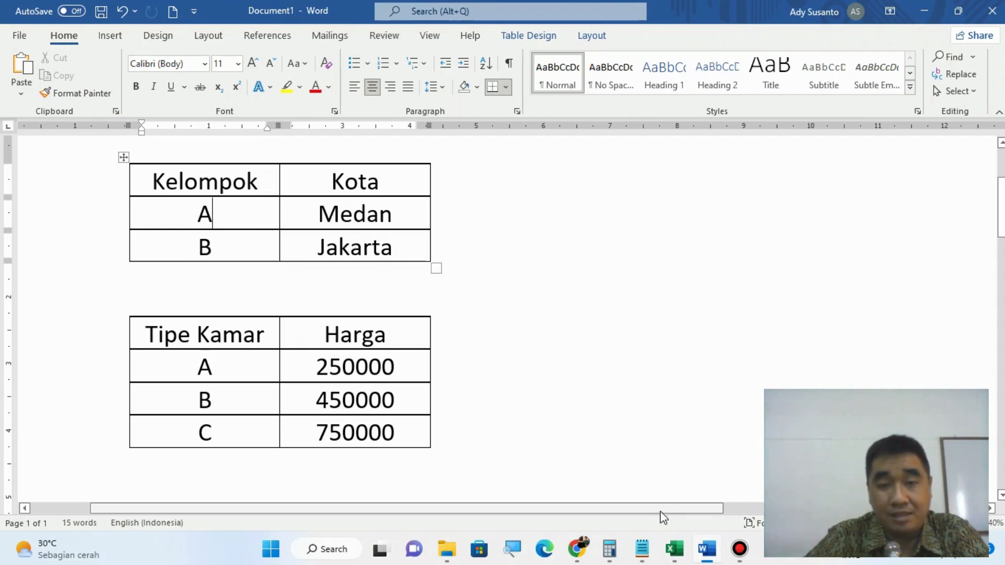
{"action": "left_click", "coordinate": [674, 549]}
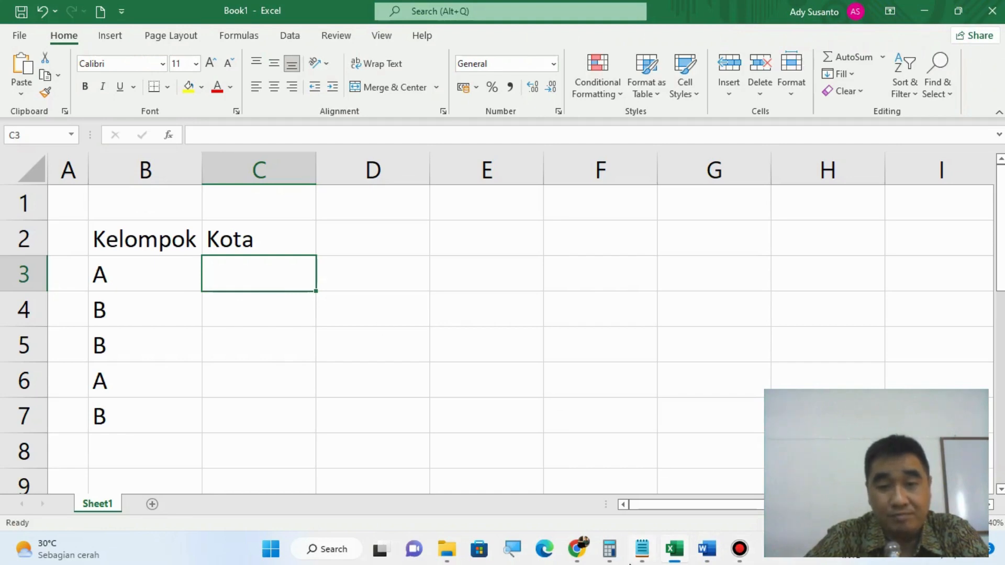
{"action": "left_click", "coordinate": [644, 549]}
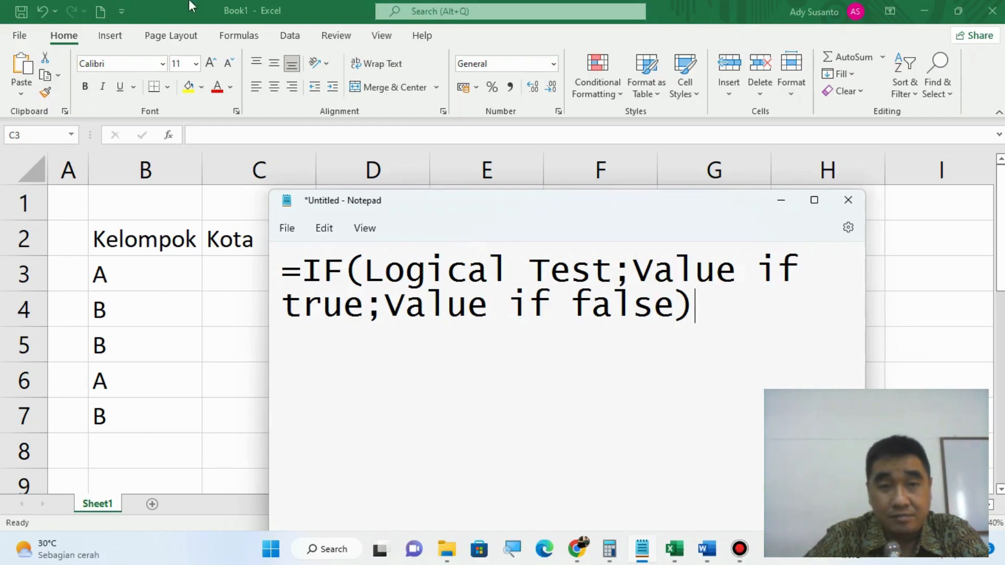
{"action": "left_click", "coordinate": [188, 13]}
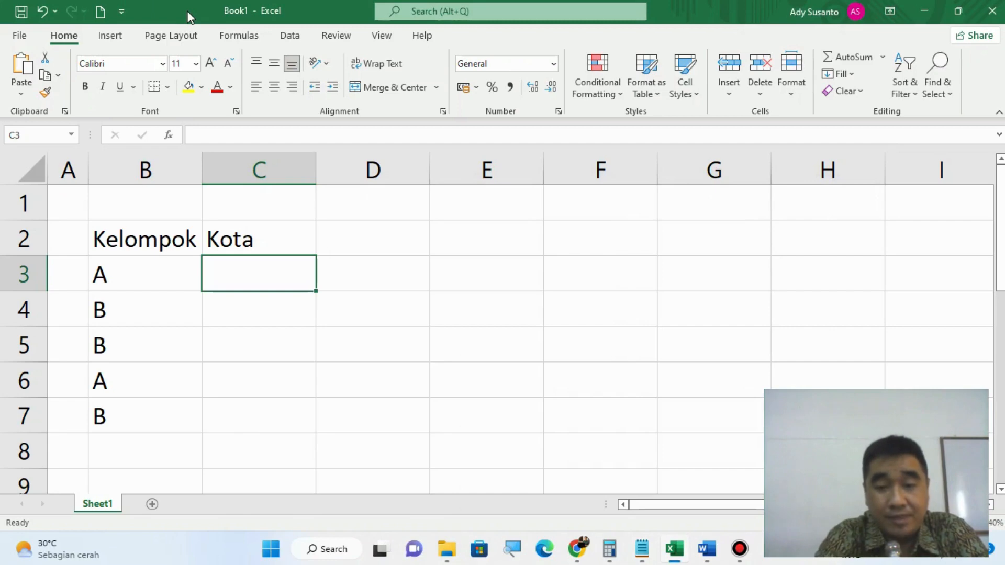
{"action": "type", "text": "=IF("}
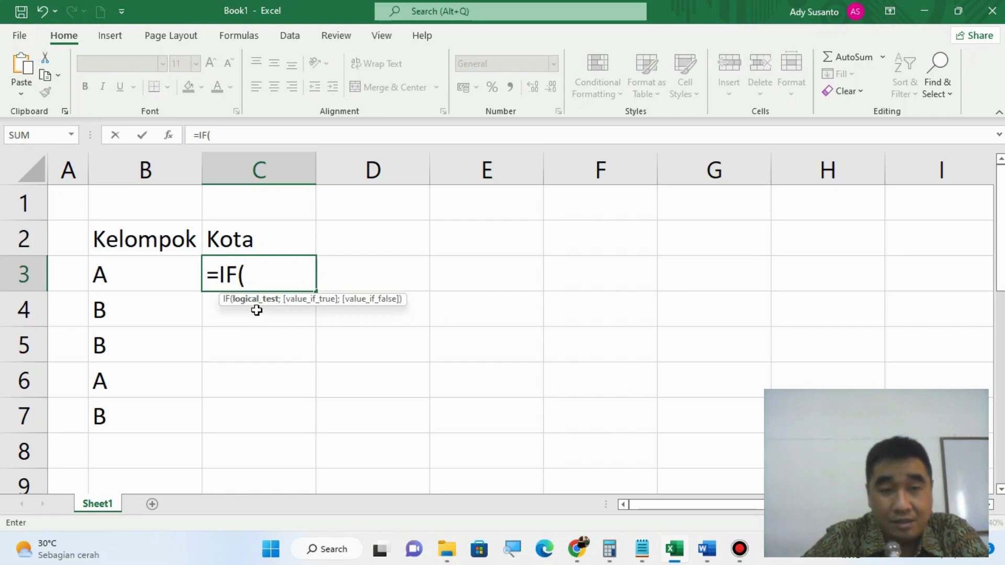
{"action": "left_click", "coordinate": [707, 550]}
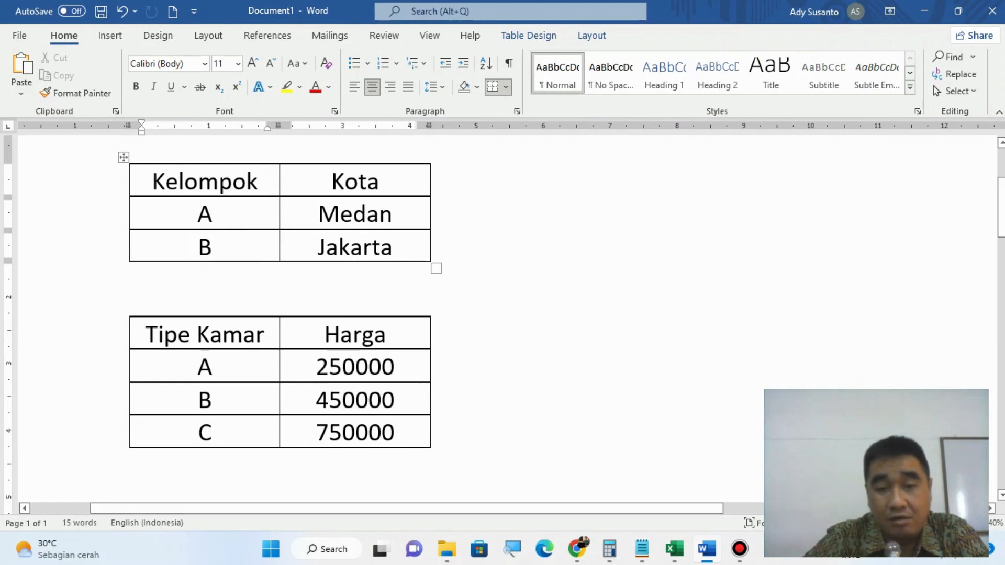
{"action": "left_click", "coordinate": [679, 551]}
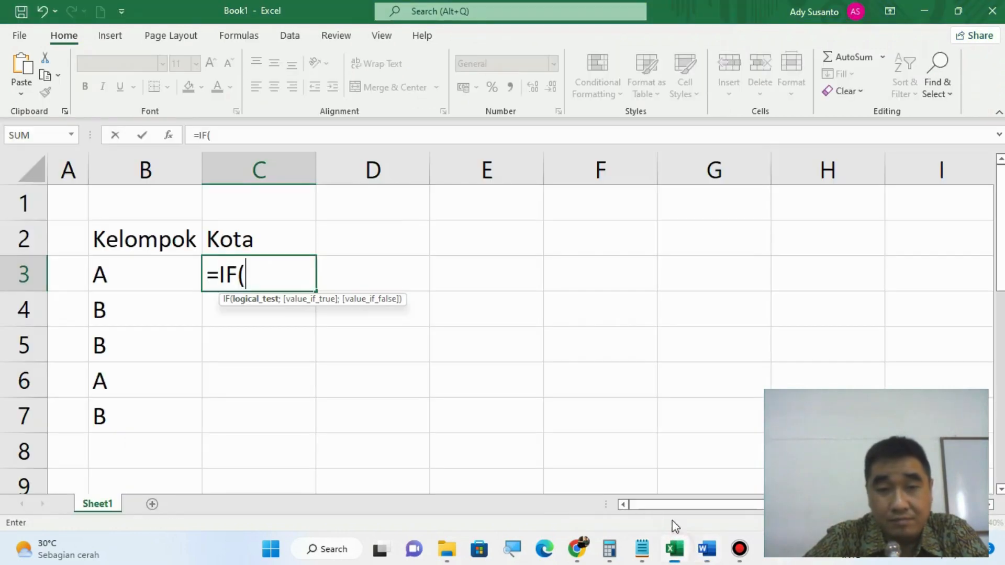
{"action": "left_click", "coordinate": [129, 276]}
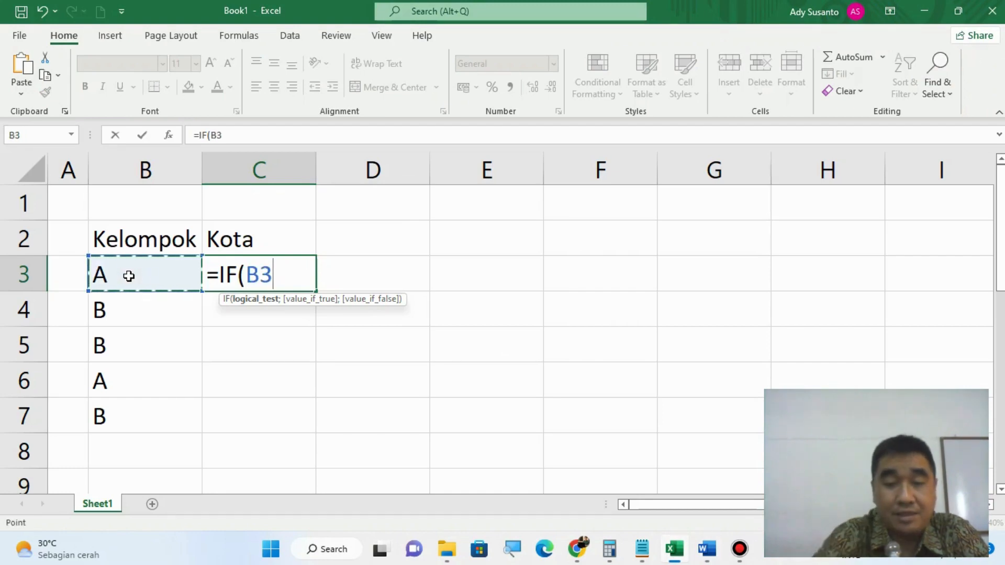
{"action": "type", "text": "="}
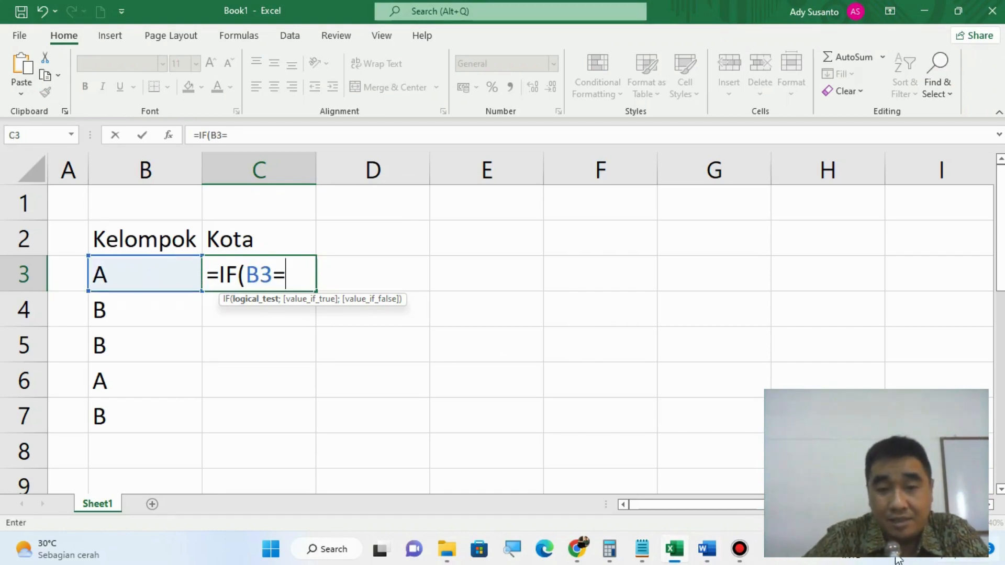
Check the Kelompok codes in Word and complete the formula's logical test in Excel as B3="A", ending the argument with a semicolon
{"action": "left_click", "coordinate": [707, 549]}
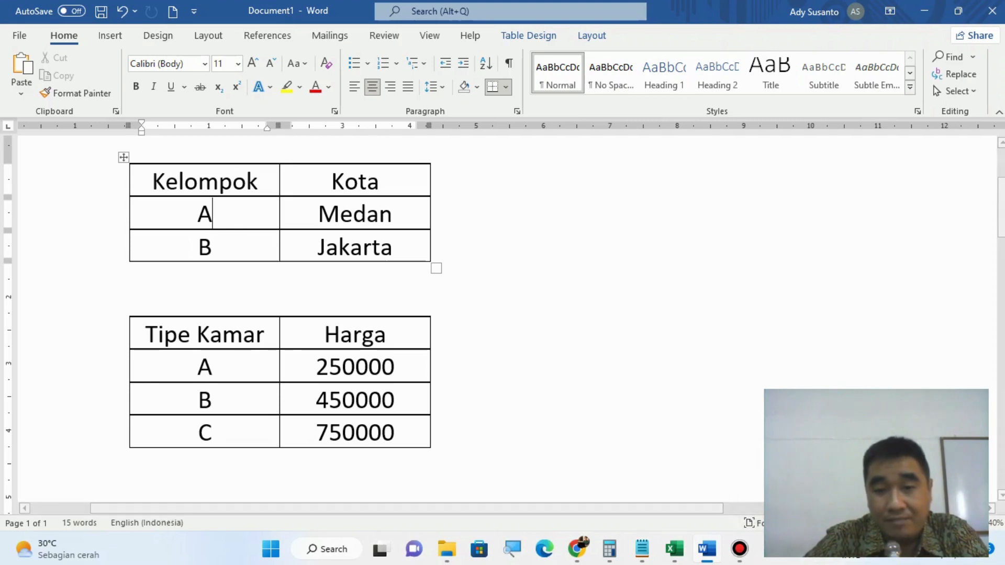
{"action": "left_click", "coordinate": [707, 551]}
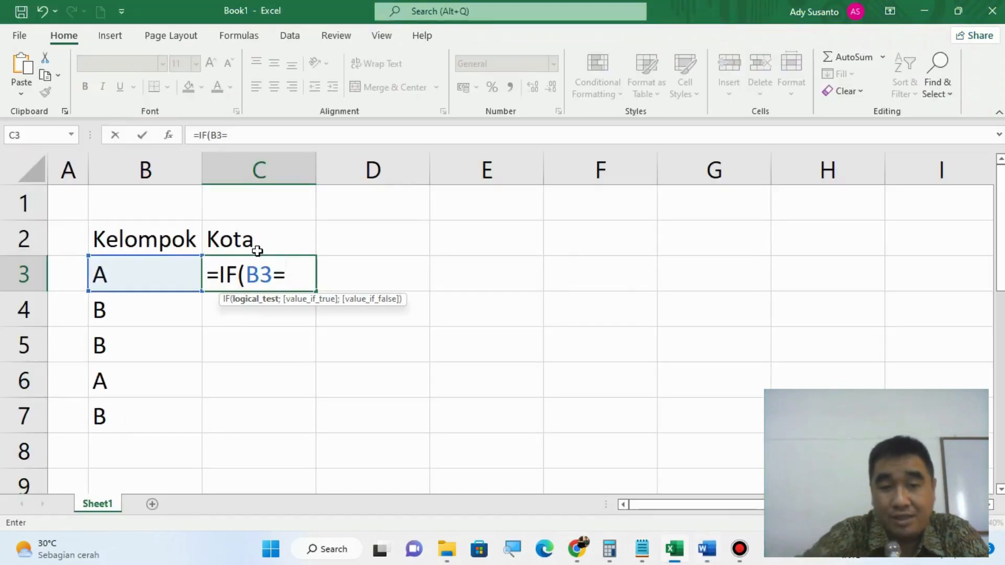
{"action": "type", "text": "\"\""}
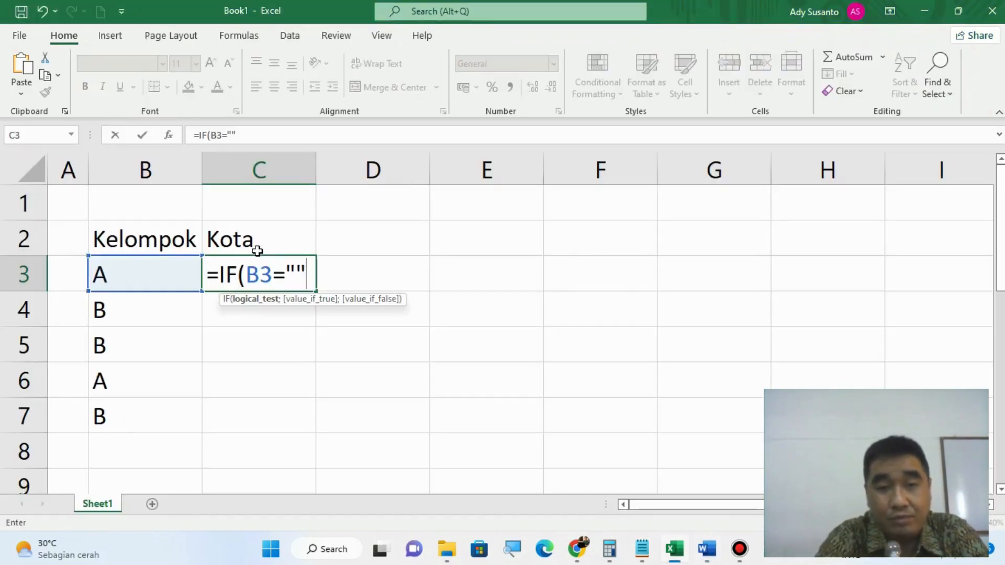
{"action": "key", "text": "BackSpace"}
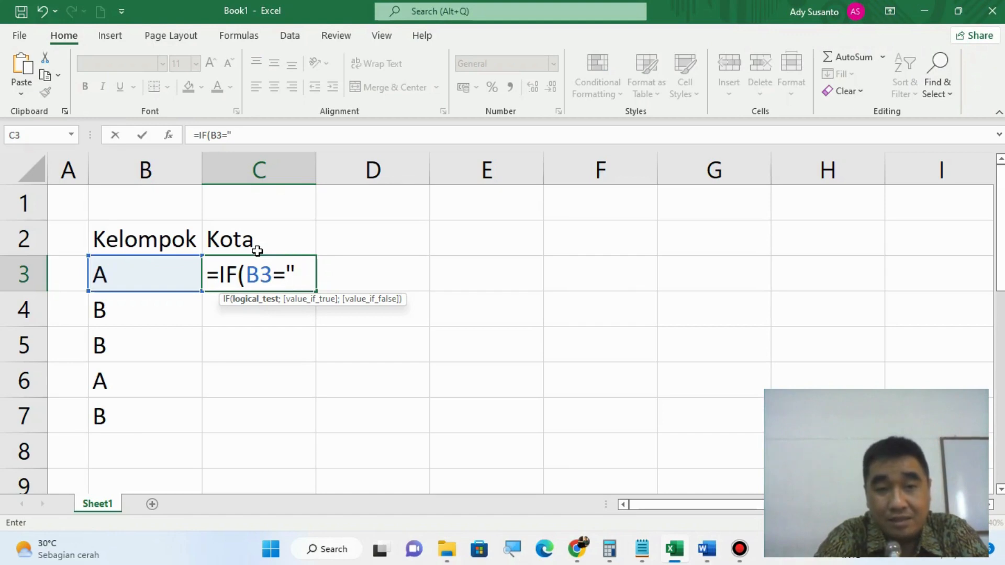
{"action": "type", "text": "A"}
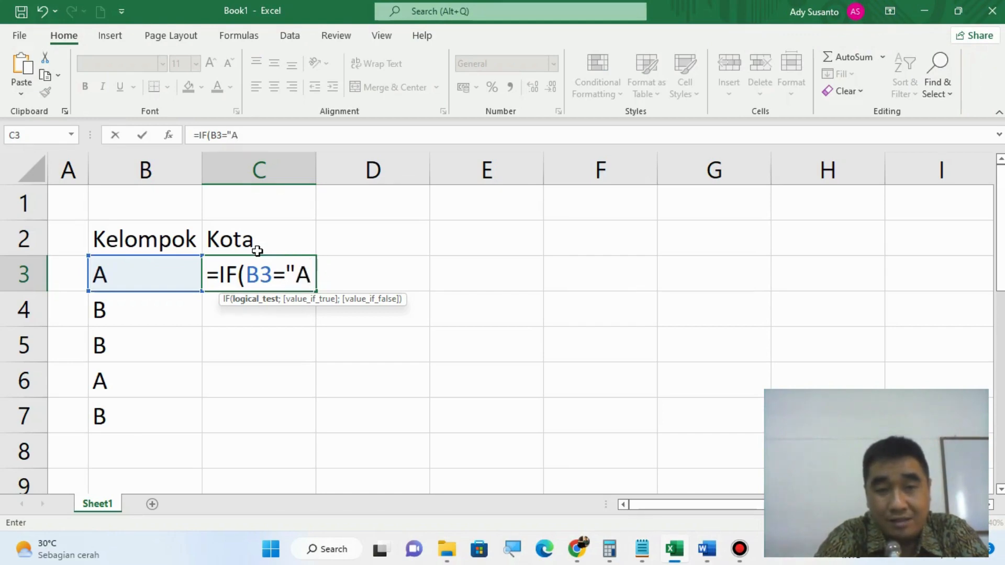
{"action": "type", "text": "\"\""}
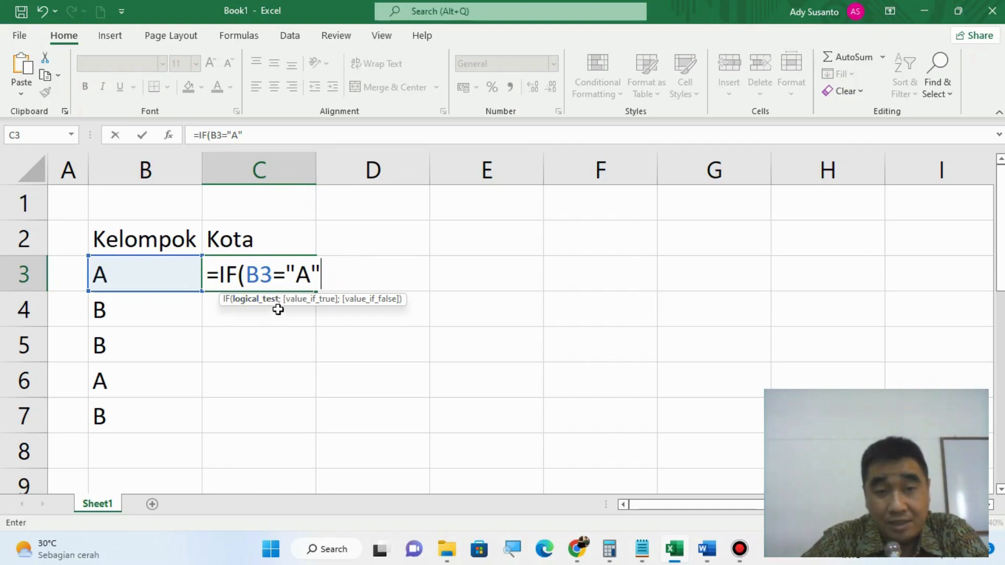
{"action": "type", "text": ";"}
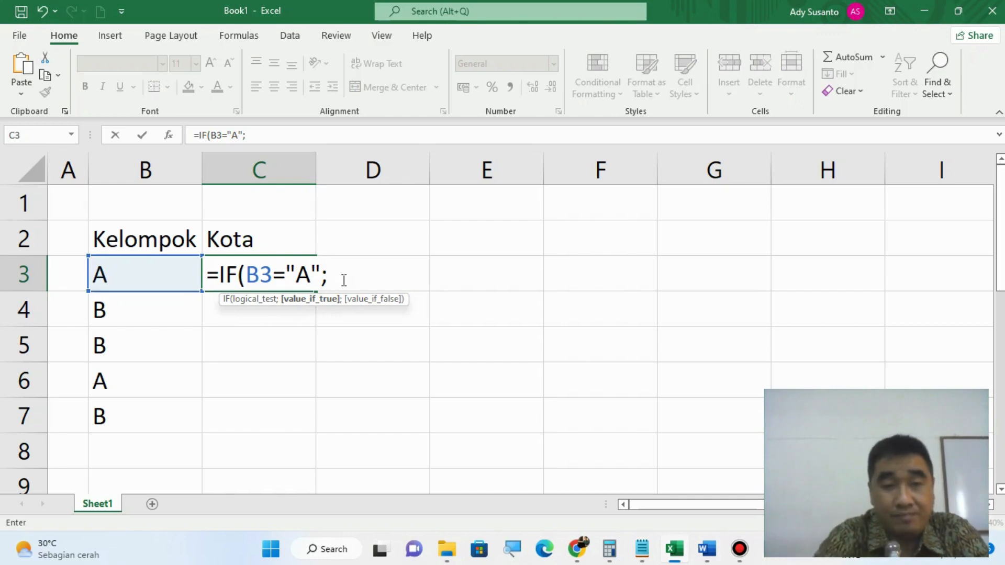
Enter "Medan" as the IF formula's value if true, checking the city for group A in Word, and end the argument with a semicolon
{"action": "type", "text": "\"\""}
{"action": "key", "text": "BackSpace"}
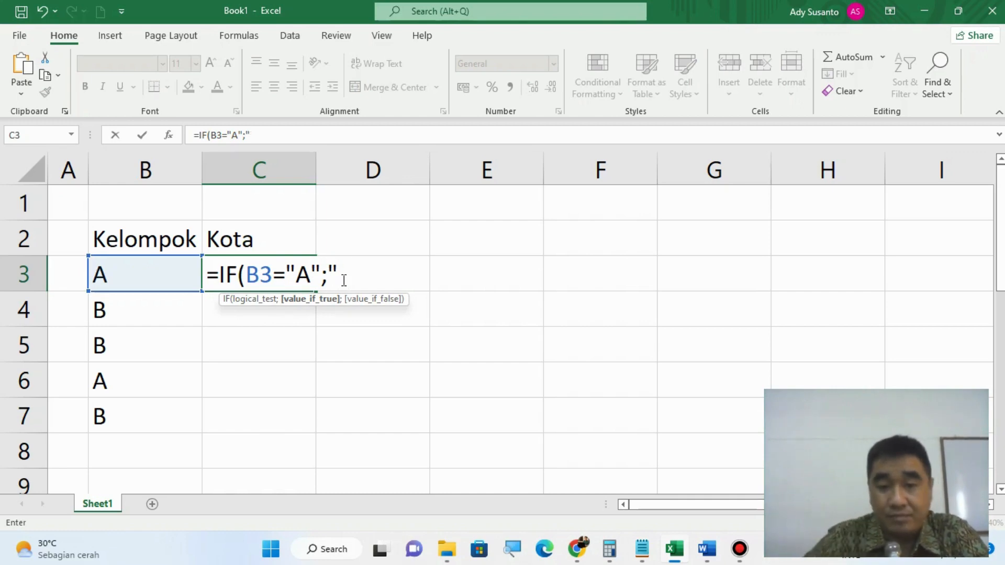
{"action": "left_click", "coordinate": [711, 560]}
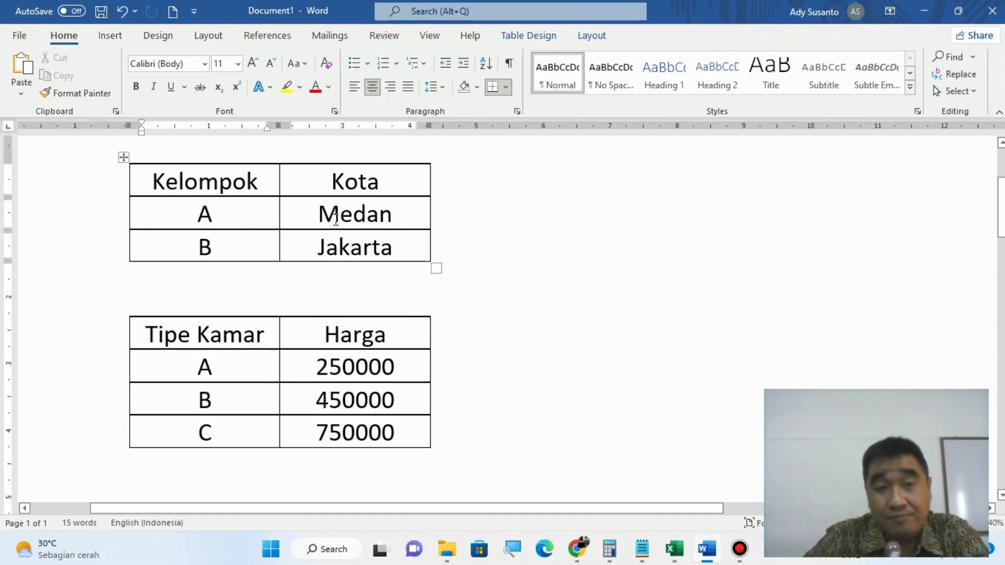
{"action": "key", "text": "alt+Tab"}
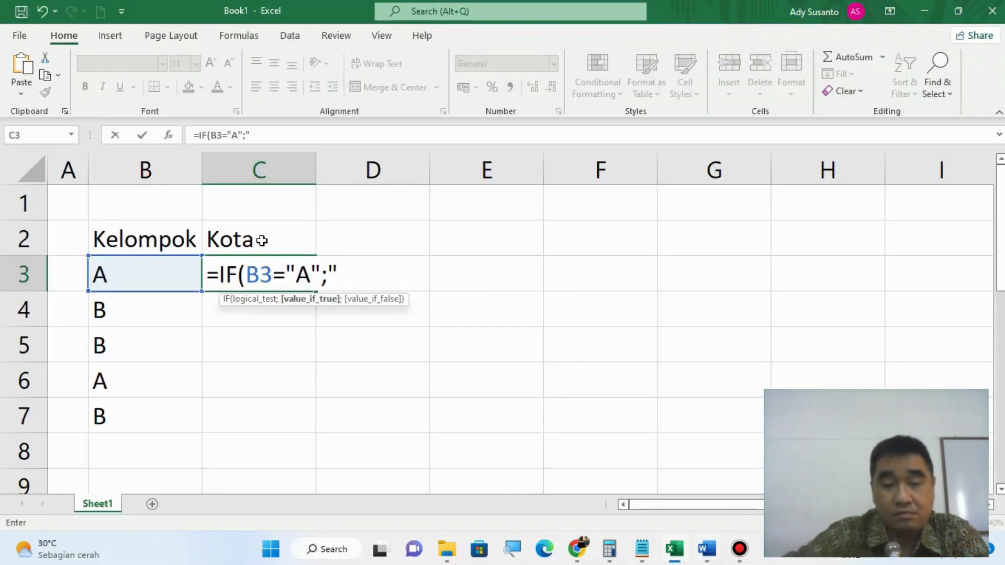
{"action": "type", "text": "m"}
{"action": "key", "text": "BackSpace"}
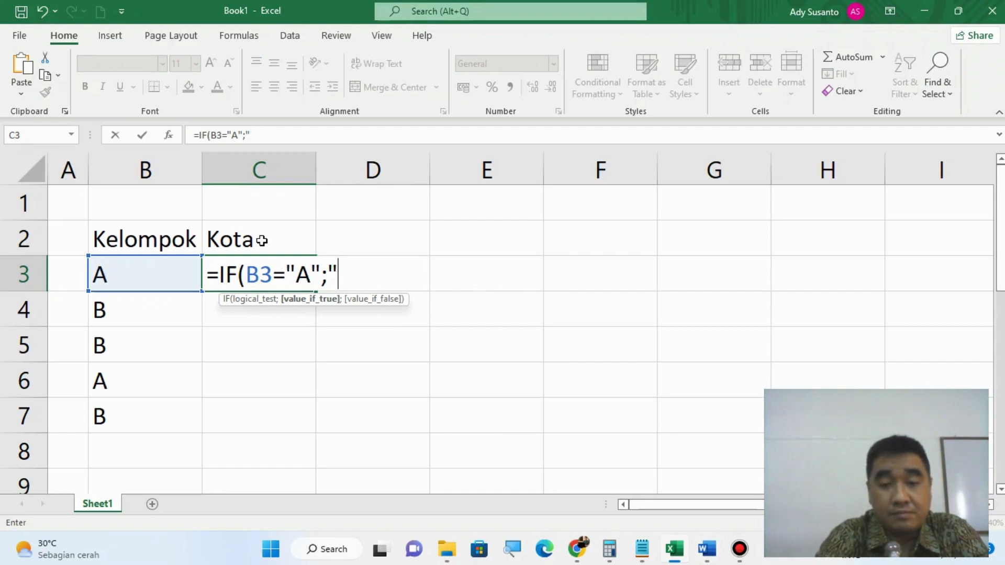
{"action": "type", "text": "Medan"}
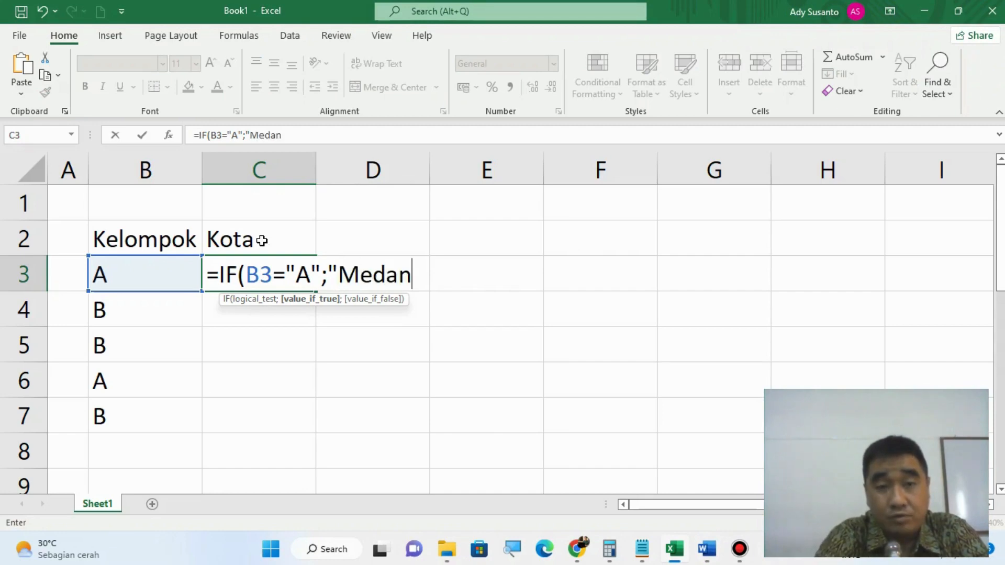
{"action": "type", "text": "\"\""}
{"action": "key", "text": "Left"}
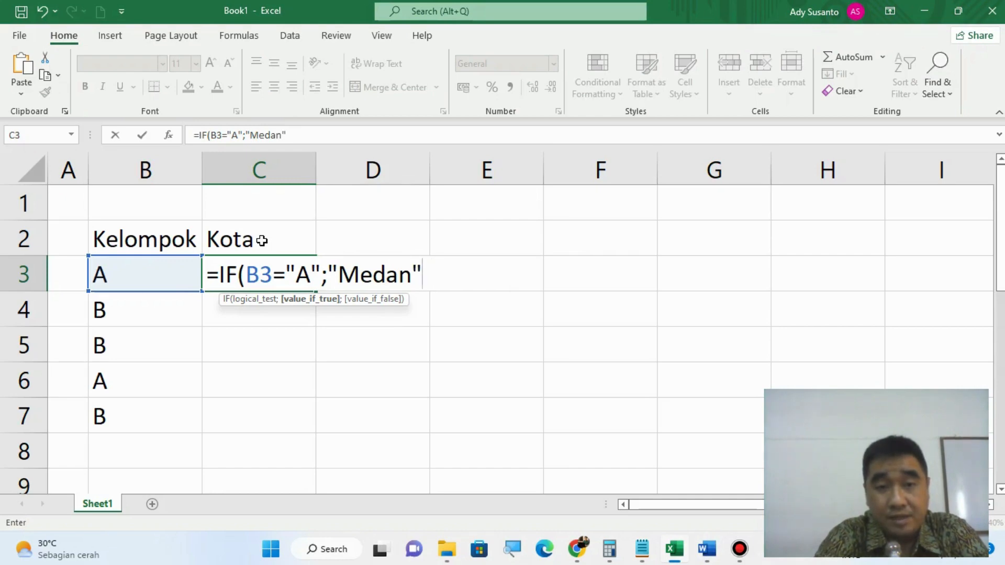
{"action": "type", "text": ";"}
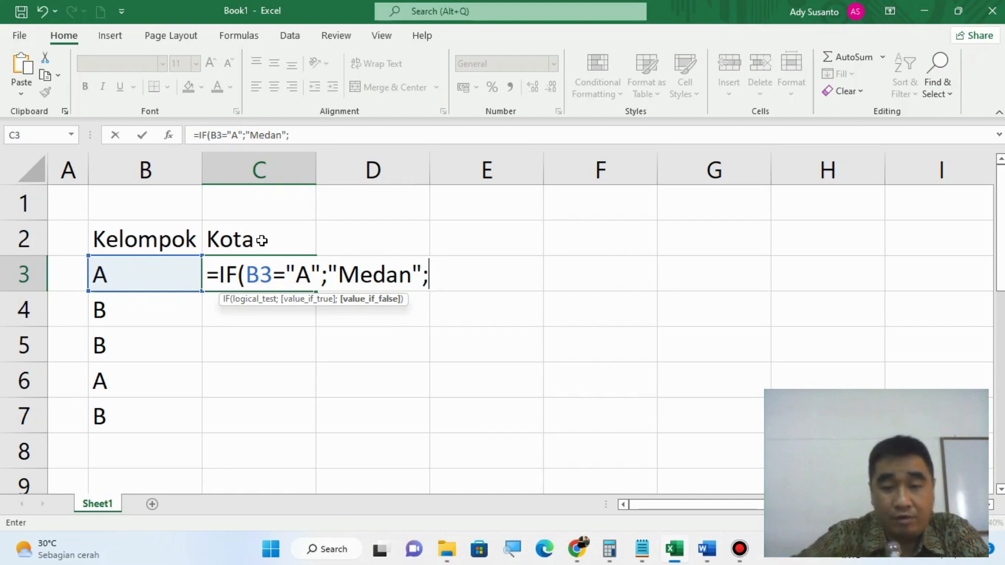
Enter "Jakarta" as the IF formula's value if false, checking the city for group B in the Word table
{"action": "type", "text": "\"\""}
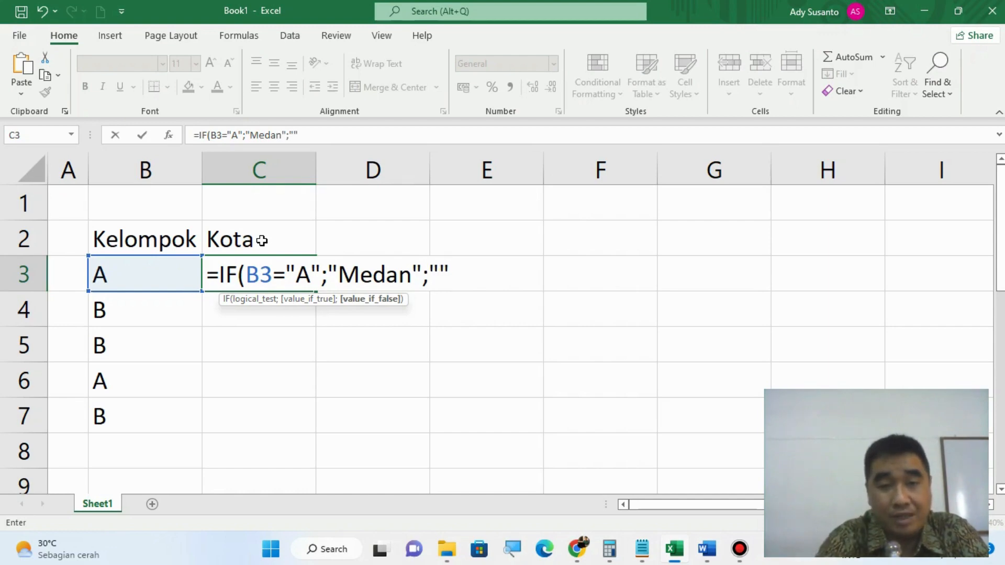
{"action": "key", "text": "BackSpace"}
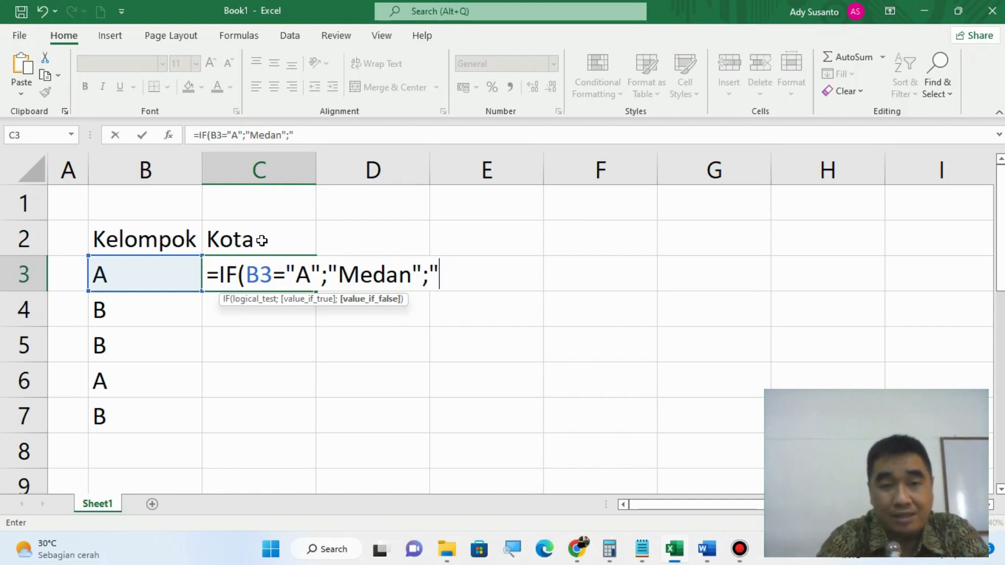
{"action": "left_click", "coordinate": [705, 551]}
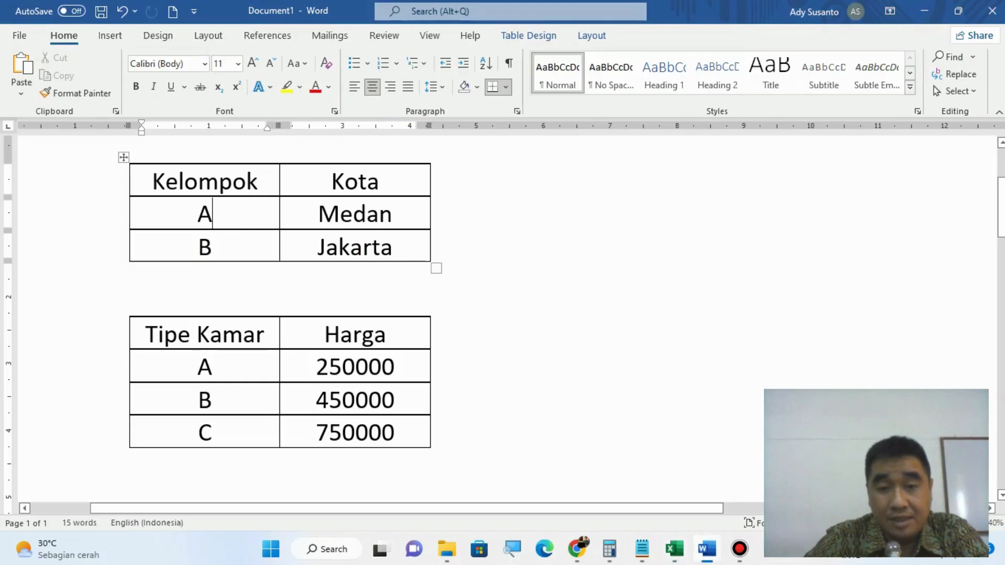
{"action": "key", "text": "alt+Tab"}
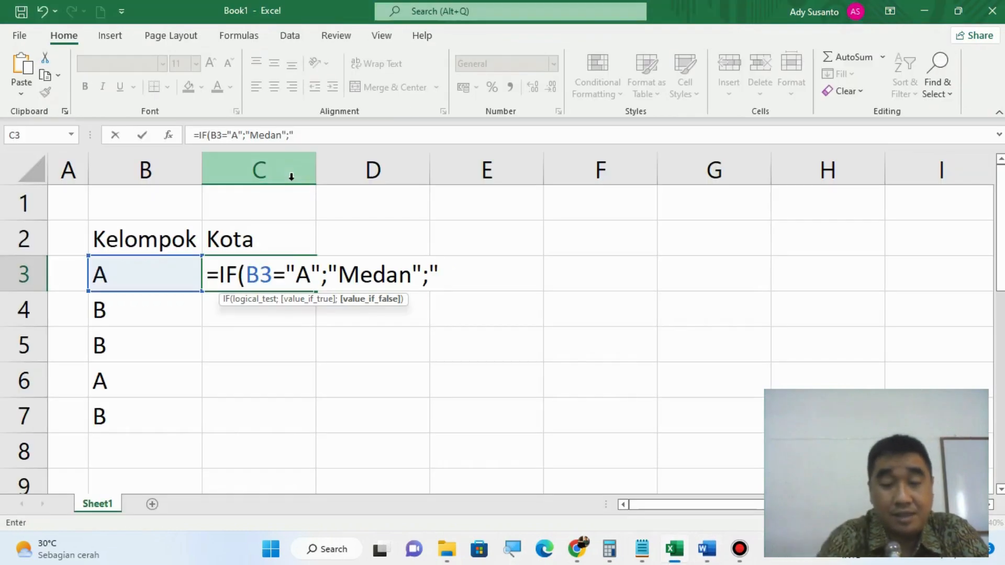
{"action": "type", "text": "Jakart"}
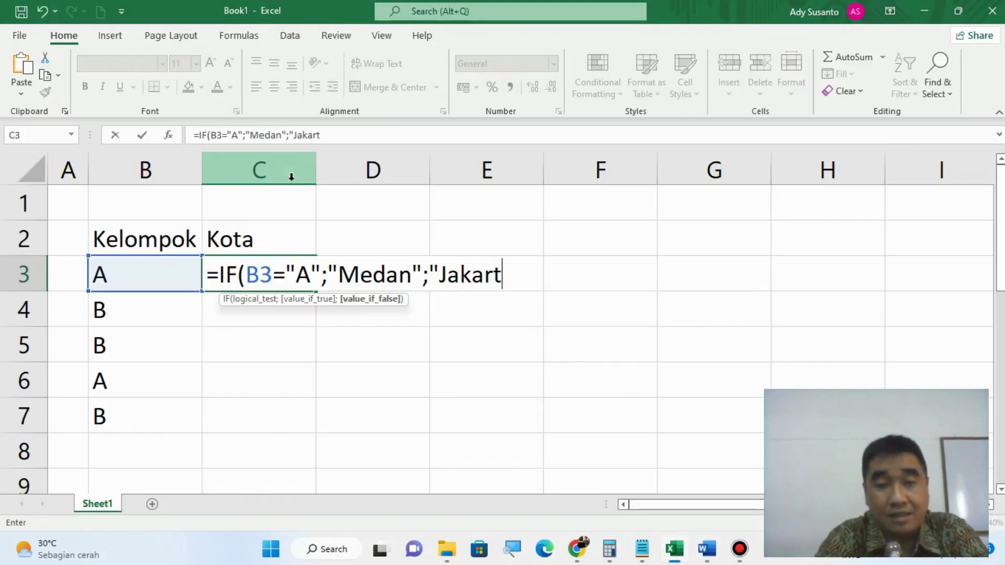
{"action": "type", "text": "a\"\""}
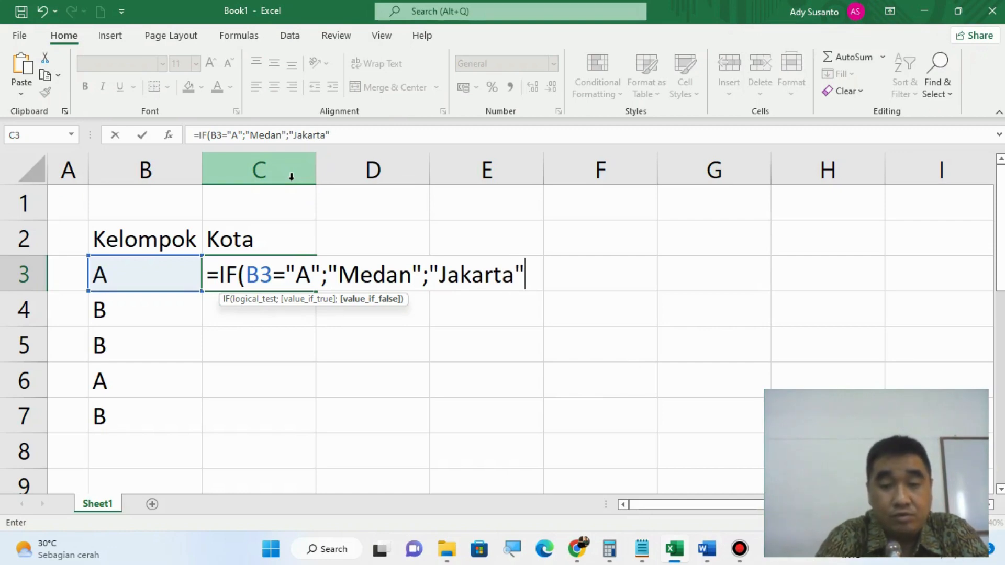
Close and confirm the IF formula in C3, and fill it down the Kota column through C7
{"action": "type", "text": ")"}
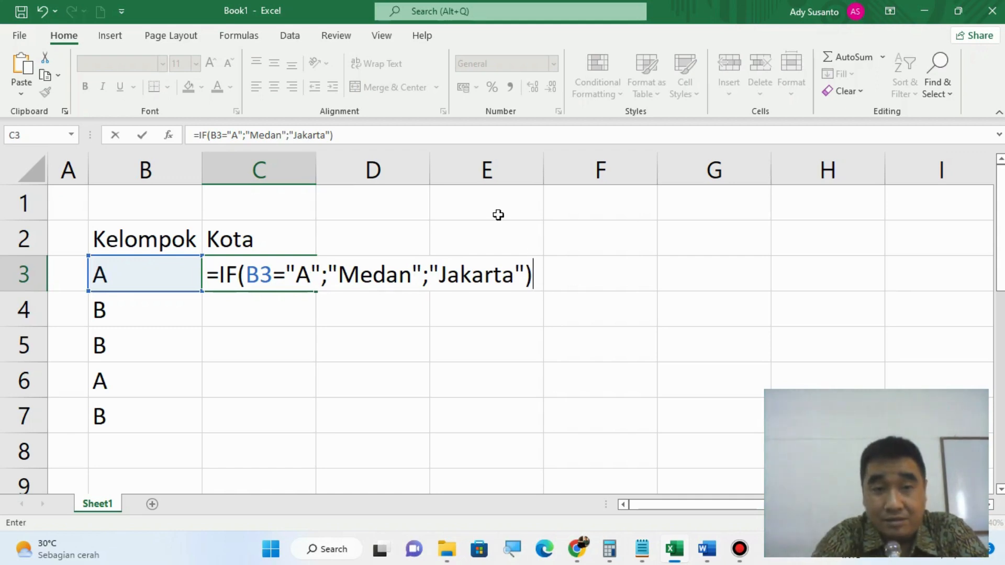
{"action": "key", "text": "Return"}
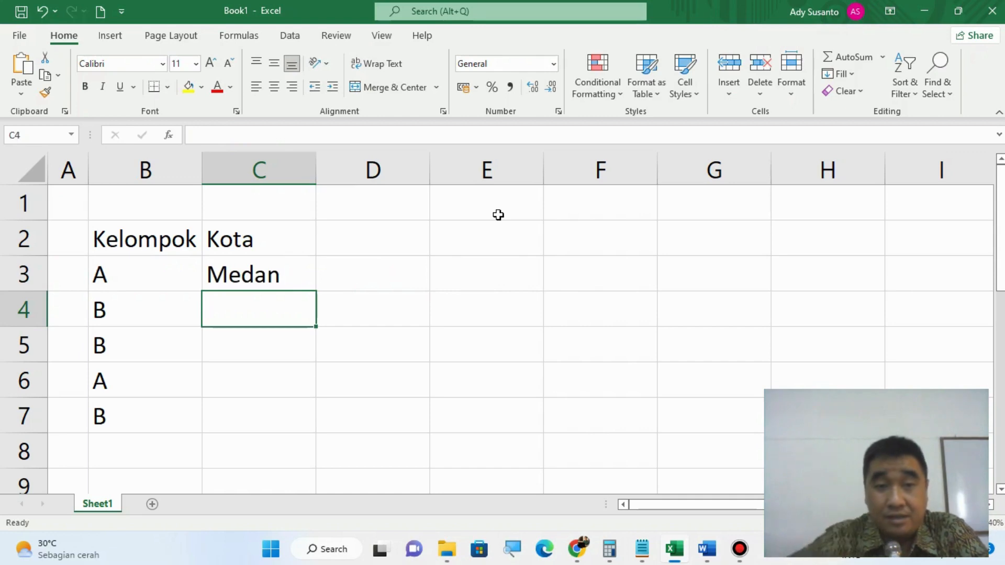
{"action": "left_click", "coordinate": [275, 274]}
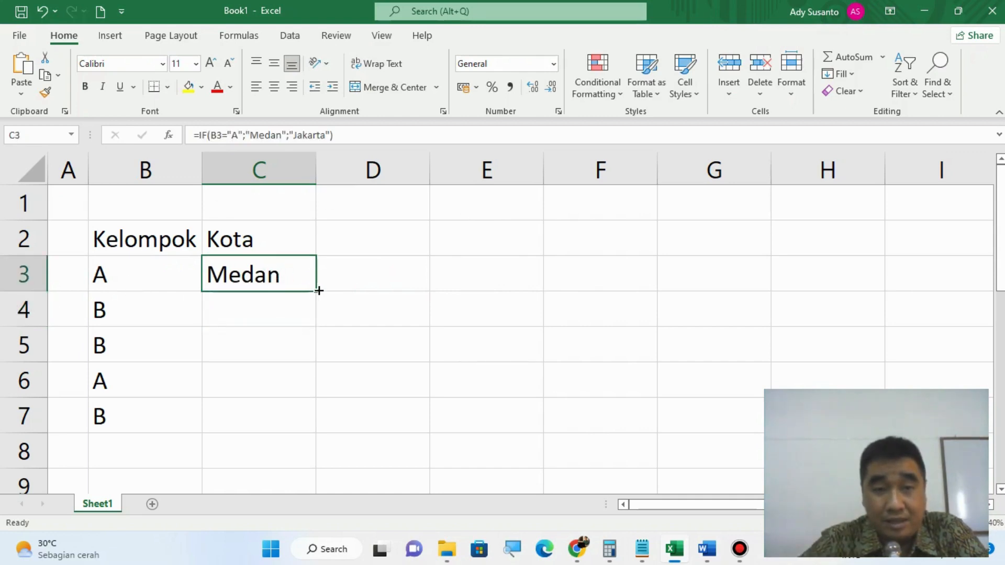
{"action": "left_click_drag", "start_coordinate": [318, 291], "coordinate": [304, 433]}
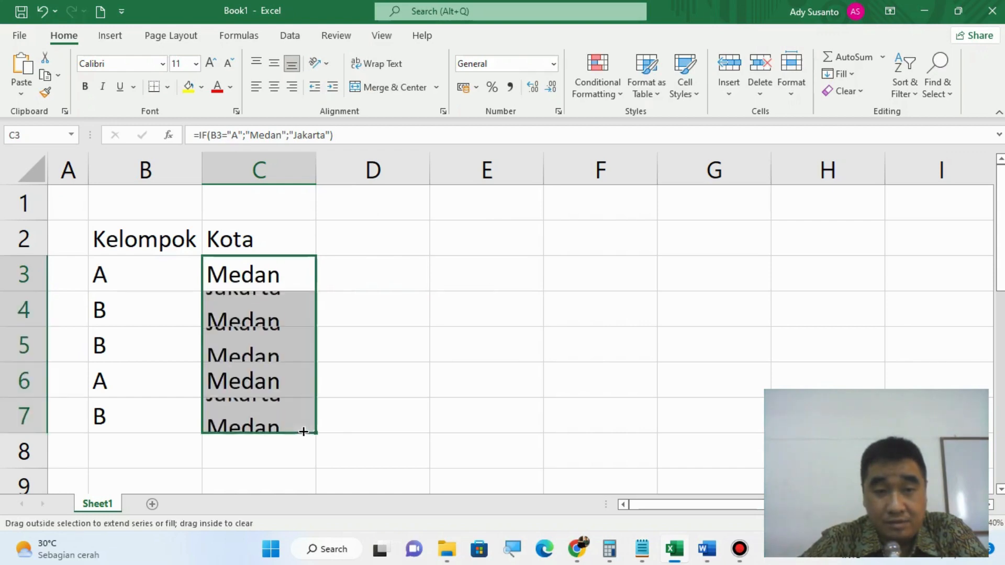
Check the Kota results against the Kelompok codes in rows 3 to 7
{"action": "left_click", "coordinate": [137, 267]}
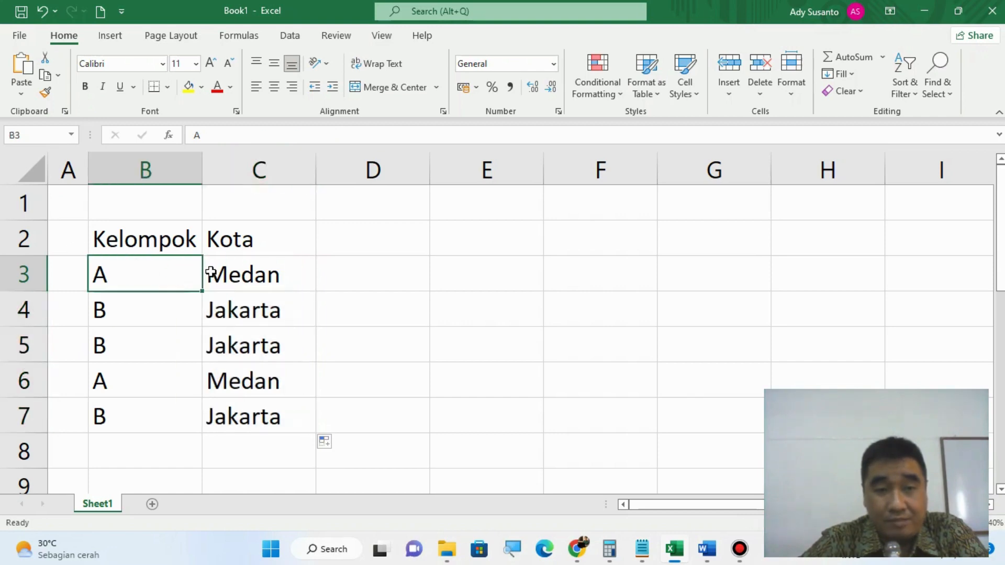
{"action": "left_click", "coordinate": [232, 275]}
{"action": "left_click", "coordinate": [154, 299]}
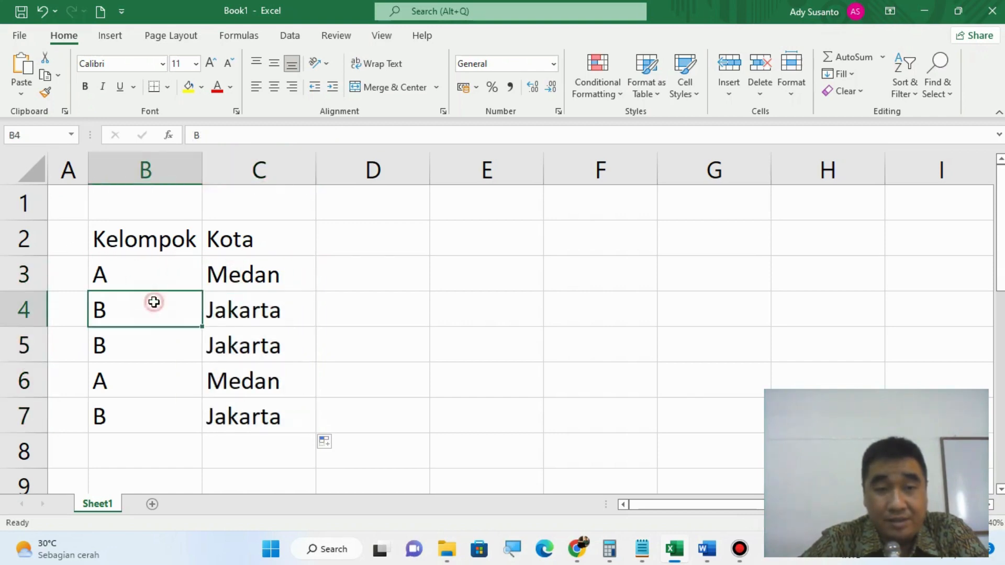
{"action": "left_click", "coordinate": [224, 308]}
{"action": "left_click", "coordinate": [128, 382]}
{"action": "left_click_drag", "start_coordinate": [200, 382], "coordinate": [239, 381]}
{"action": "left_click", "coordinate": [238, 380]}
{"action": "left_click", "coordinate": [168, 415]}
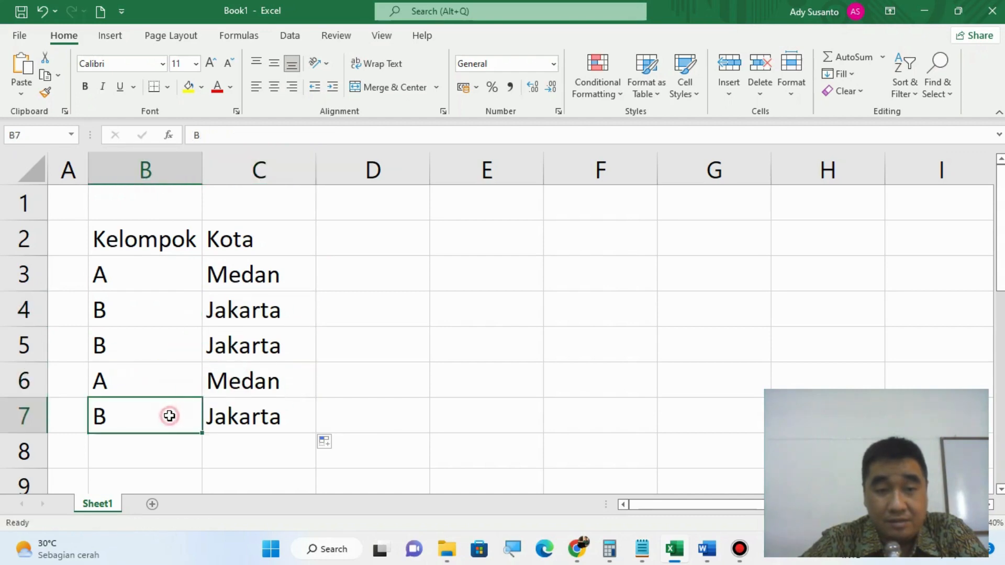
{"action": "left_click", "coordinate": [226, 416]}
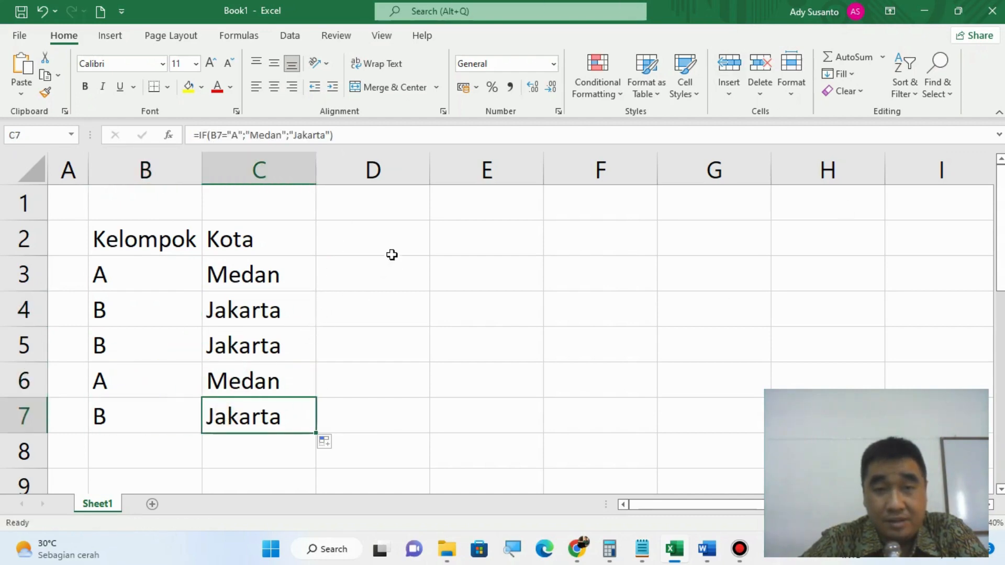
Narrow column D as a spacer and add headings "Tipe Kamar" in E2 and "Harga" in F2, widening column E to fit
{"action": "left_click_drag", "start_coordinate": [431, 176], "coordinate": [344, 195]}
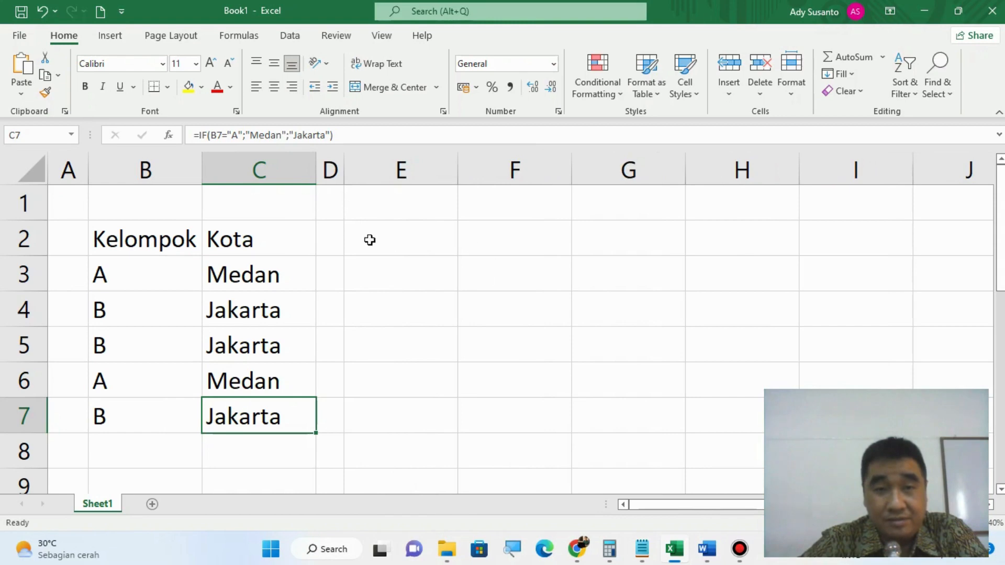
{"action": "left_click", "coordinate": [408, 239]}
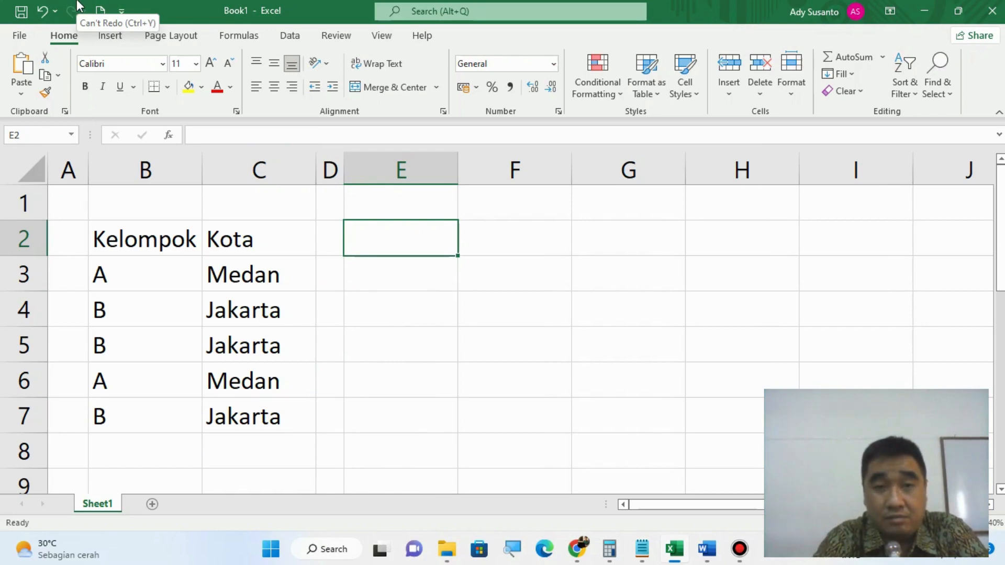
{"action": "type", "text": "Tip"}
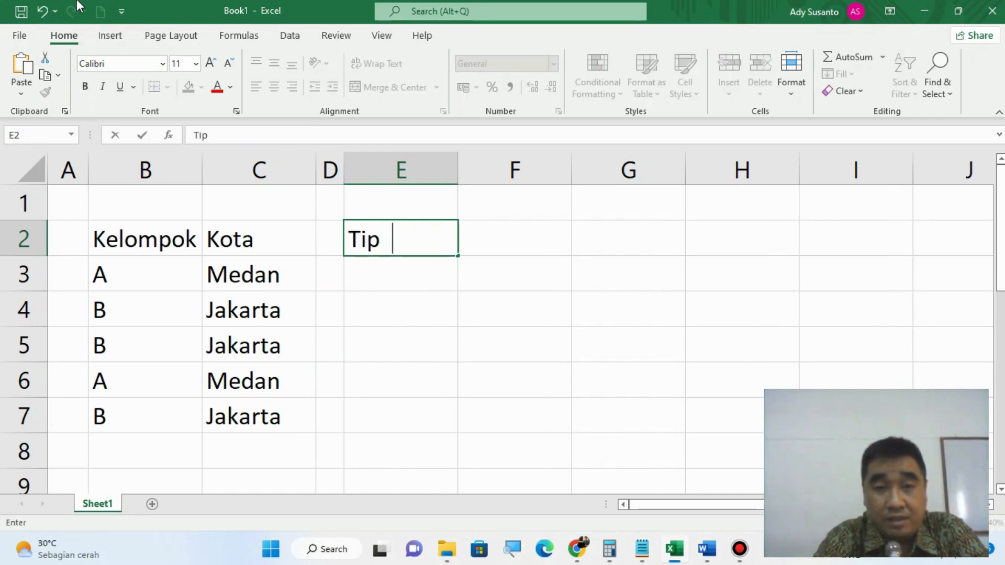
{"action": "type", "text": "e Kamar"}
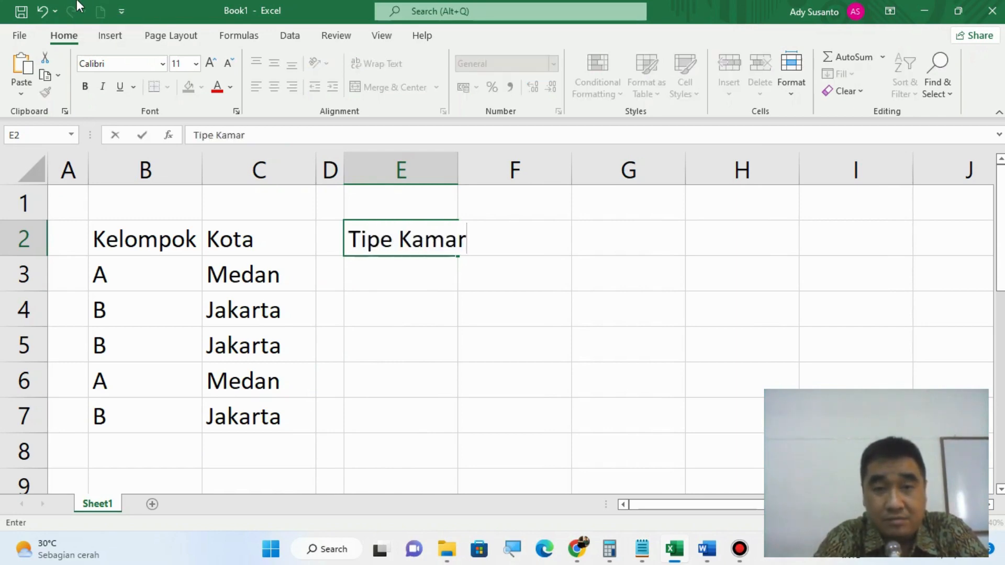
{"action": "key", "text": "Tab"}
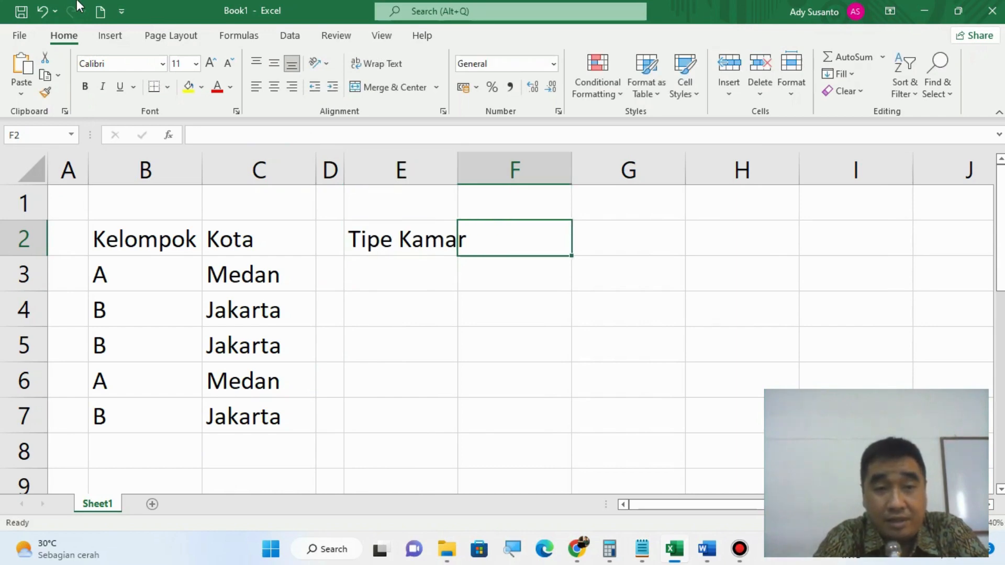
{"action": "type", "text": "Harga"}
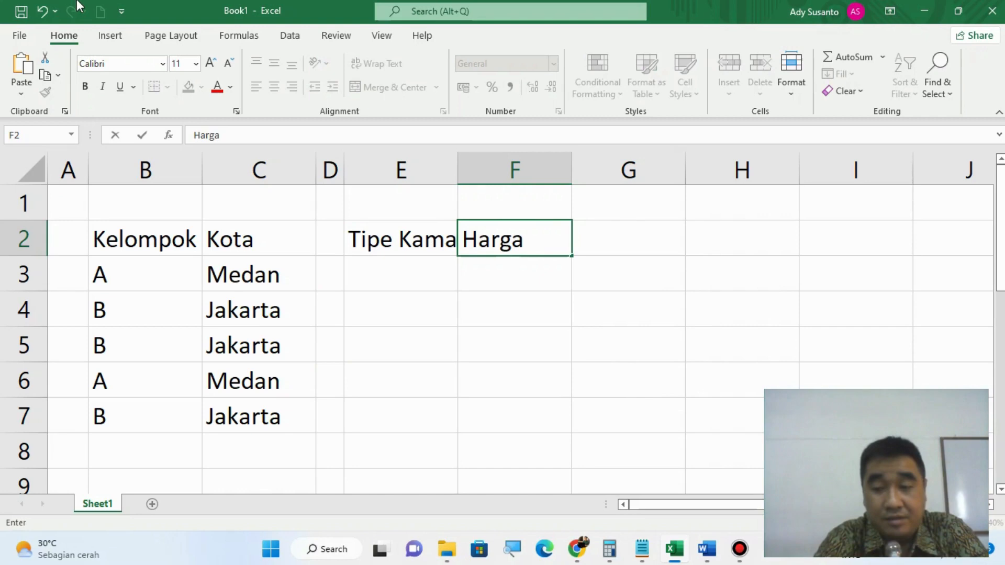
{"action": "key", "text": "Return"}
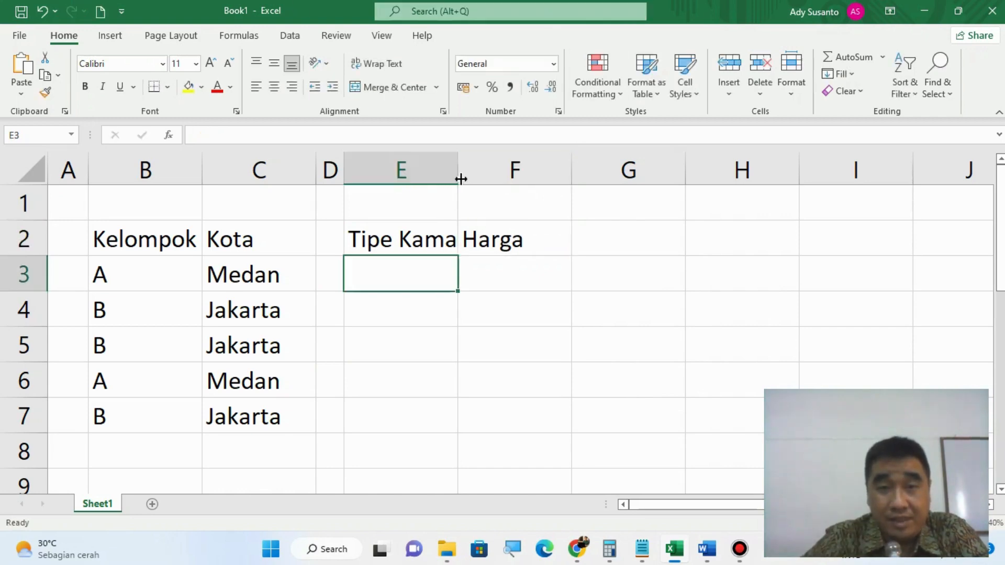
{"action": "left_click_drag", "start_coordinate": [460, 179], "coordinate": [472, 179]}
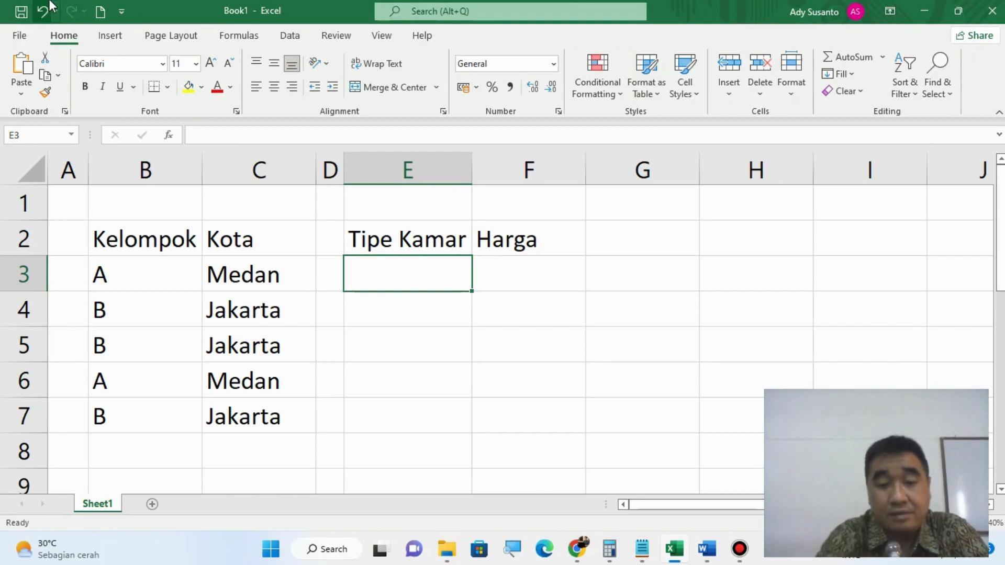
Enter the room types A, C, C, A and B in cells E3 to E7 under Tipe Kamar
{"action": "type", "text": "A"}
{"action": "key", "text": "Return"}
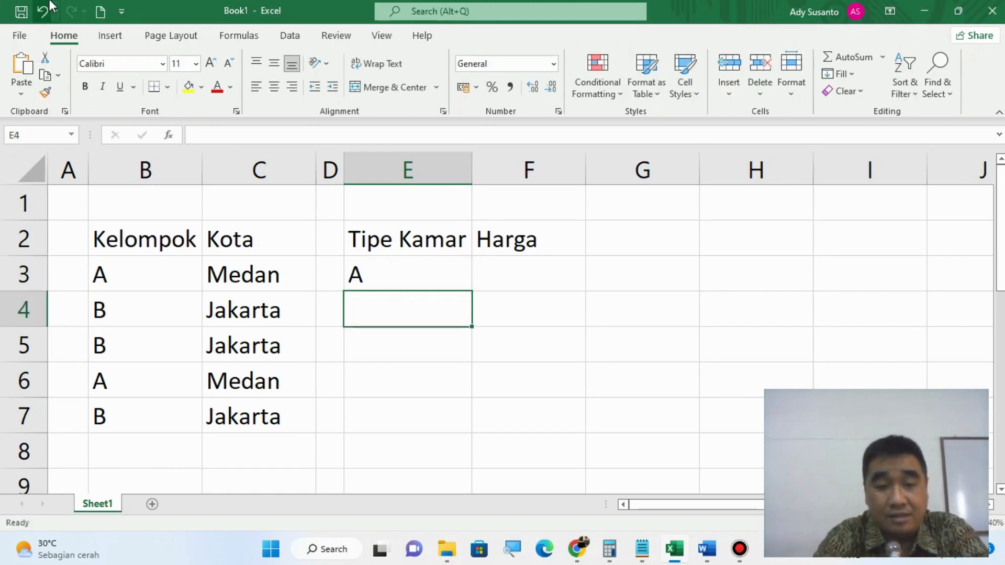
{"action": "type", "text": "C"}
{"action": "key", "text": "Return"}
{"action": "type", "text": "C"}
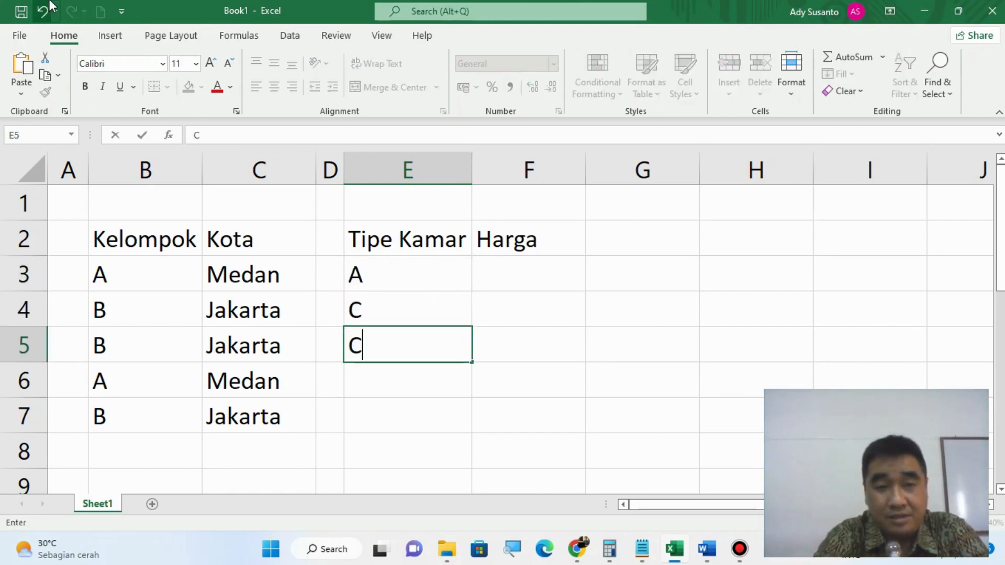
{"action": "key", "text": "Return"}
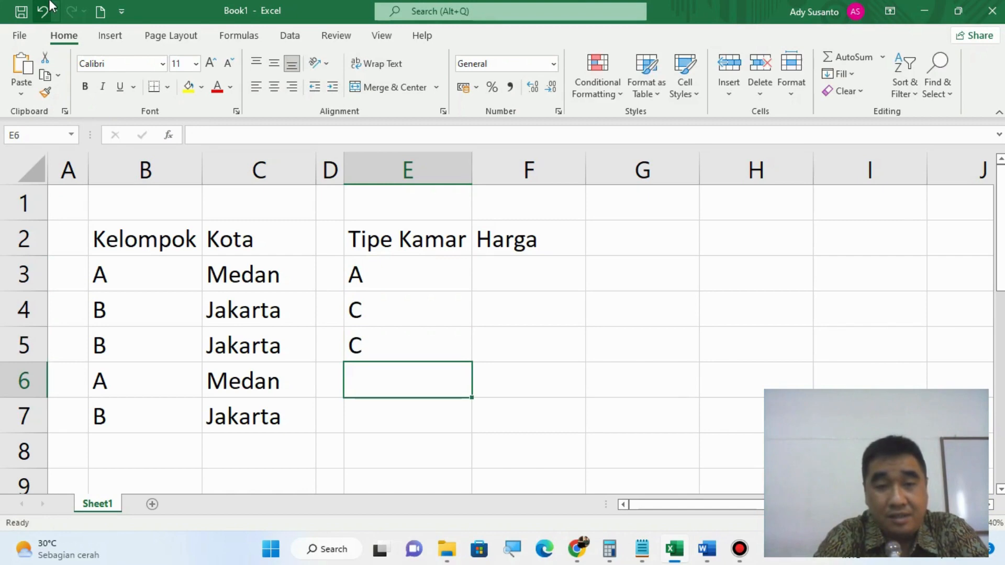
{"action": "type", "text": "A"}
{"action": "key", "text": "Return"}
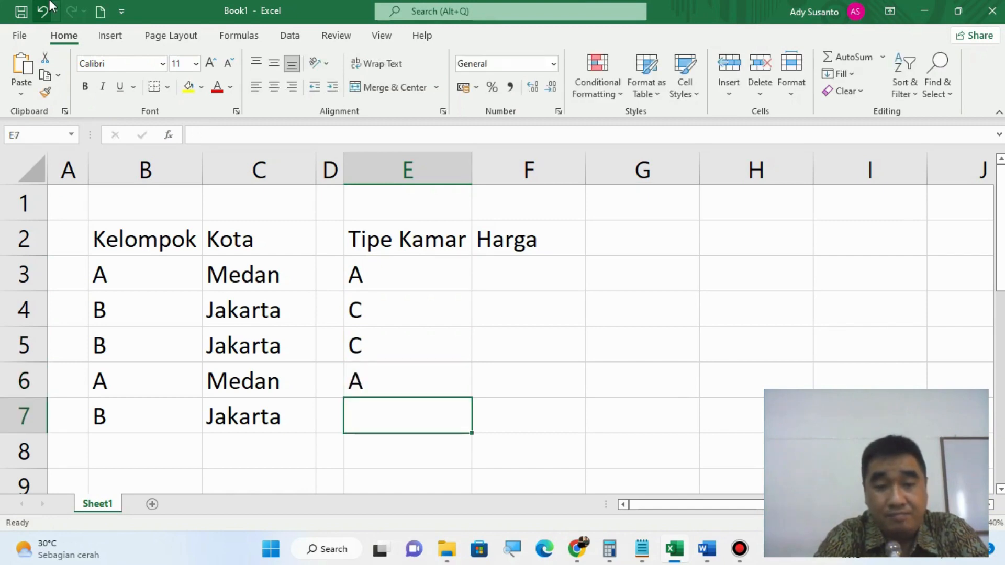
{"action": "type", "text": "B"}
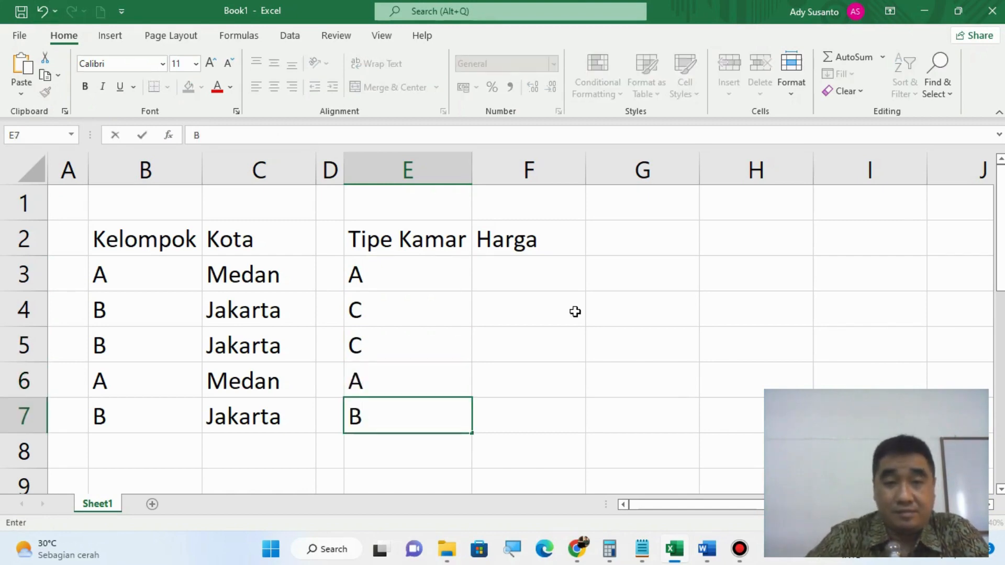
Begin an IF formula in F3 under Harga, consulting the Tipe Kamar–Harga table in Word and returning to Excel
{"action": "left_click", "coordinate": [505, 276]}
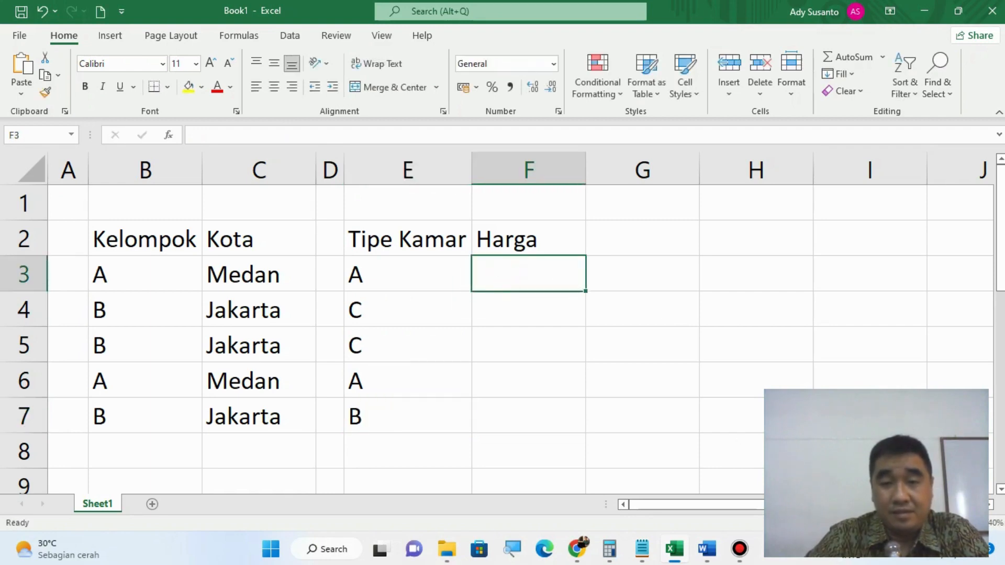
{"action": "left_click", "coordinate": [703, 559]}
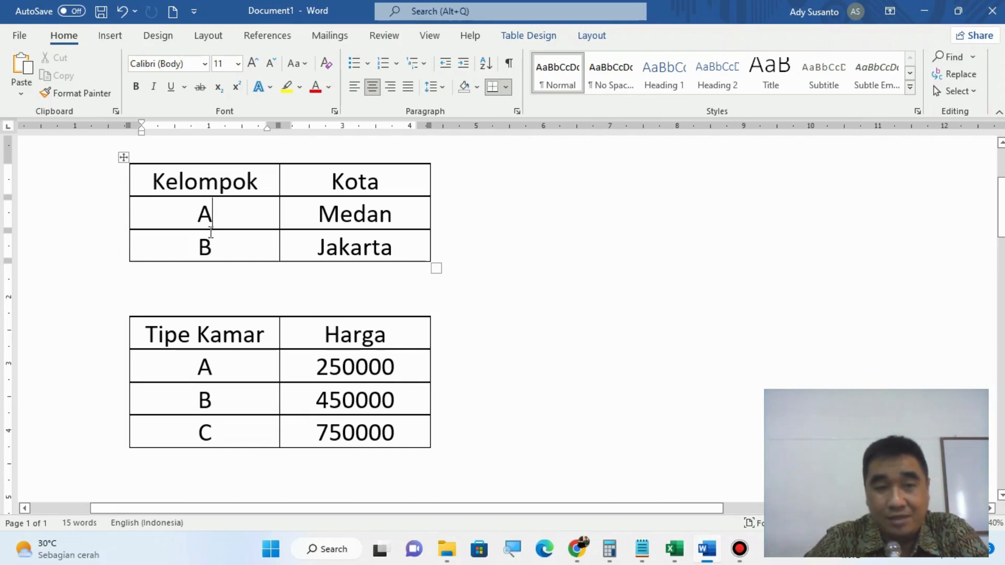
{"action": "left_click", "coordinate": [706, 556]}
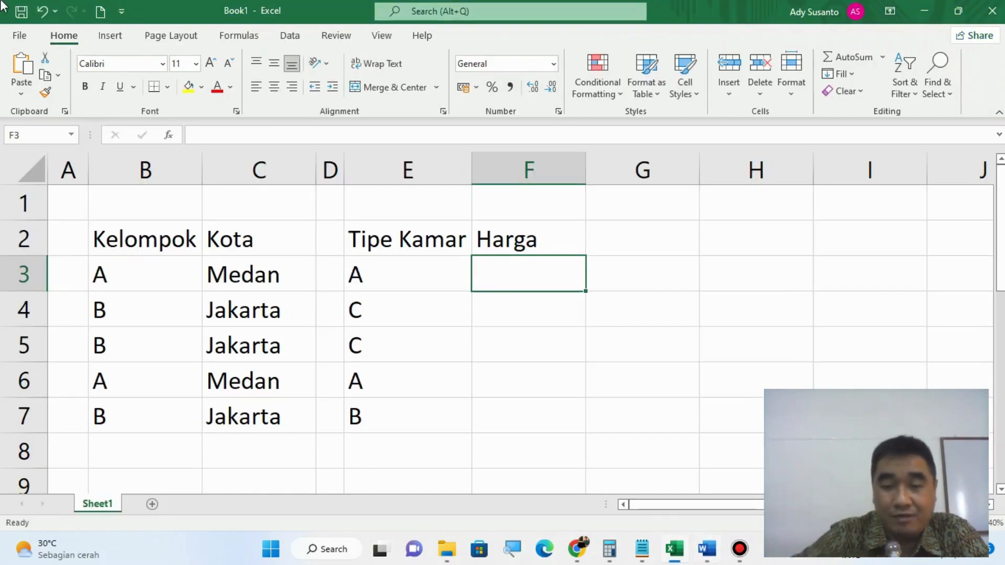
{"action": "type", "text": "="}
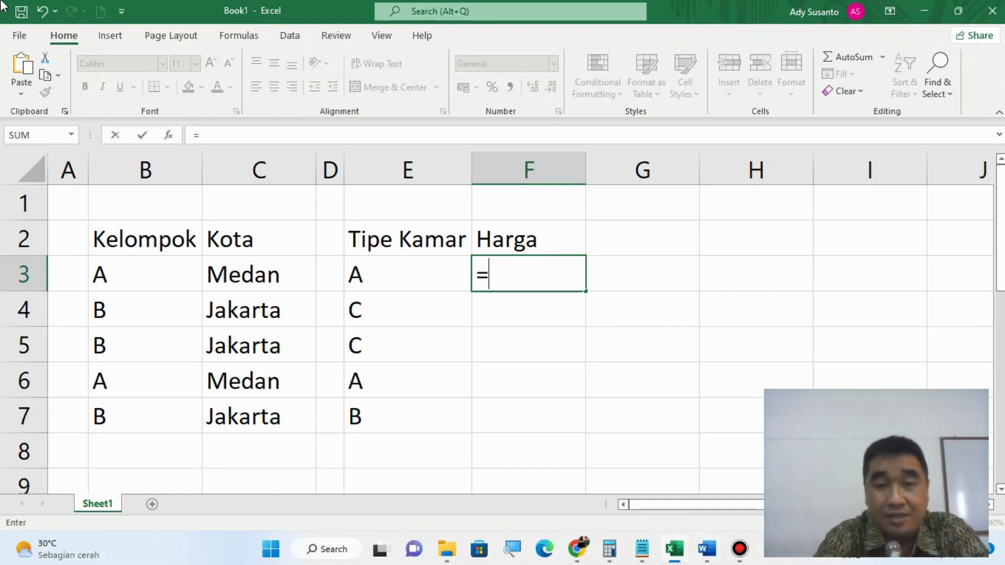
{"action": "type", "text": "IF("}
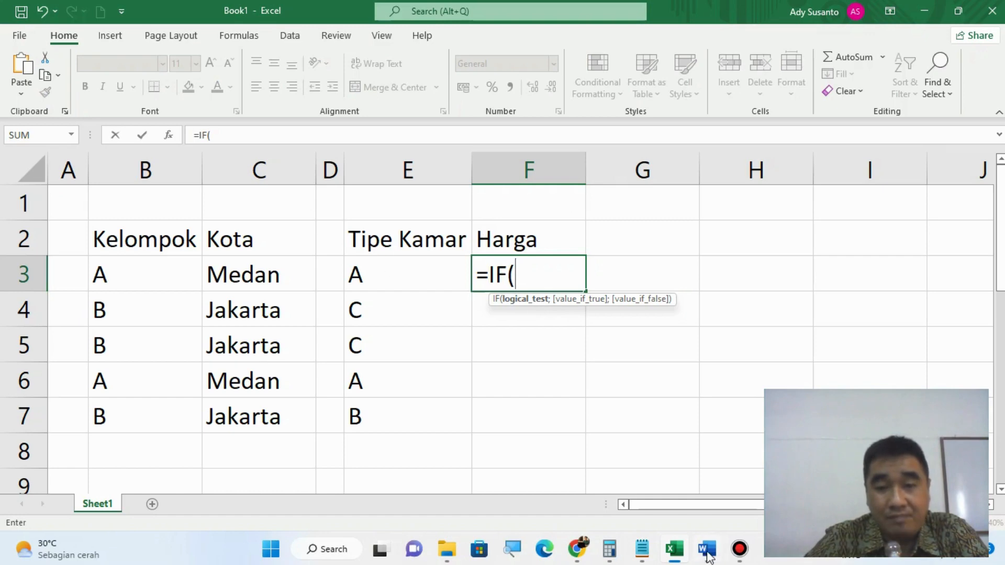
{"action": "key", "text": "alt+Tab"}
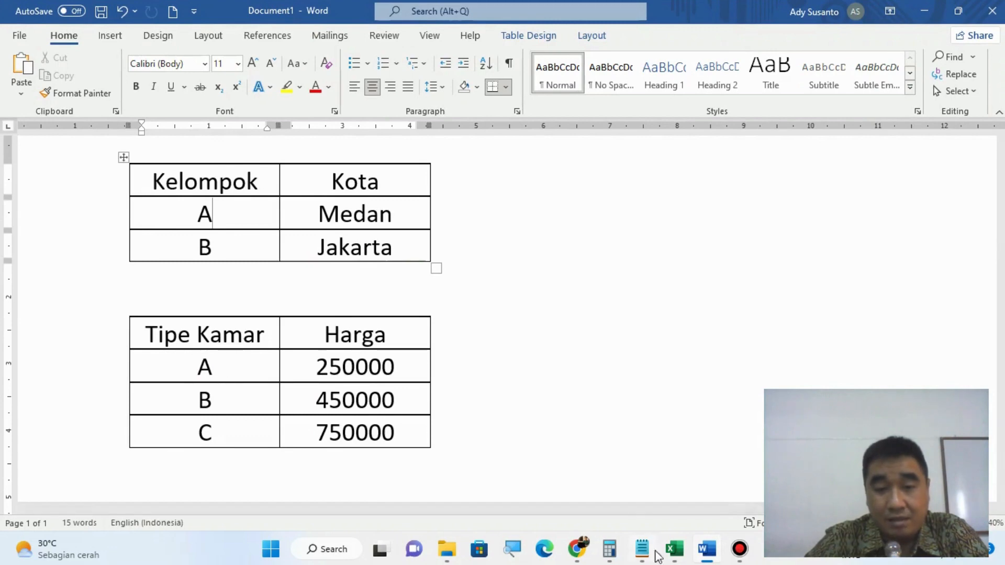
{"action": "left_click", "coordinate": [702, 559]}
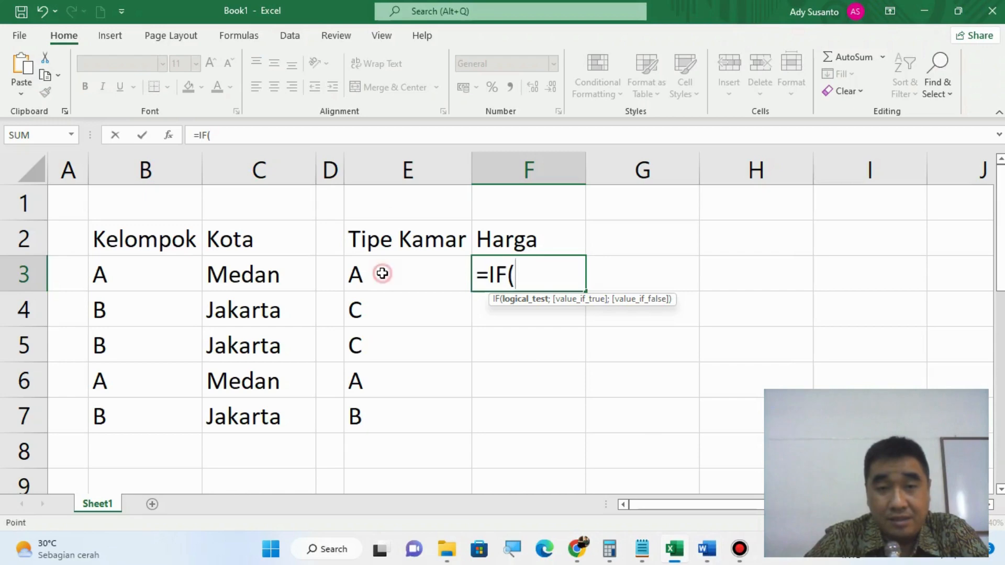
Enter the IF formula's logical test in F3 as E3="A", ending the argument with a semicolon
{"action": "left_click", "coordinate": [383, 273]}
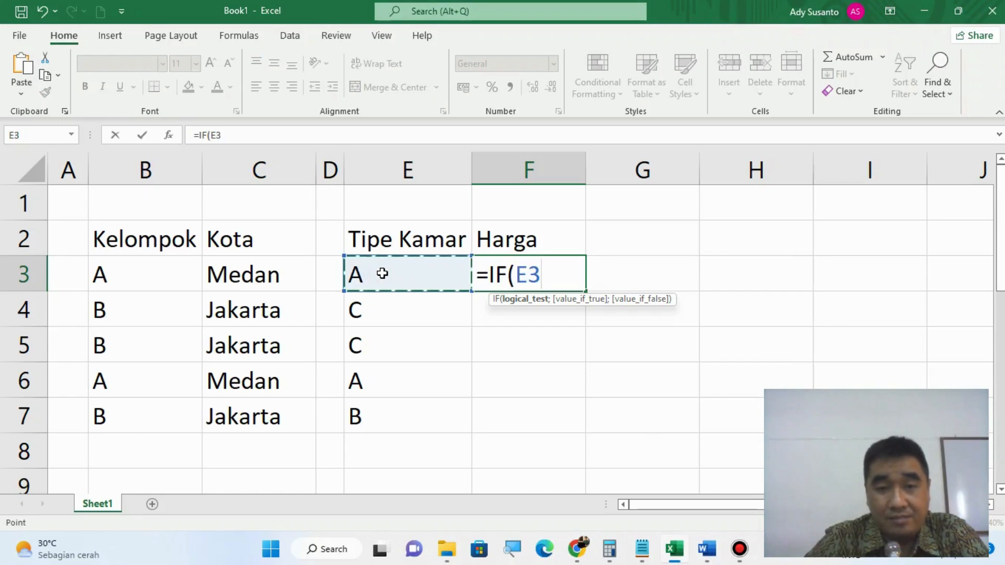
{"action": "type", "text": "=\"\""}
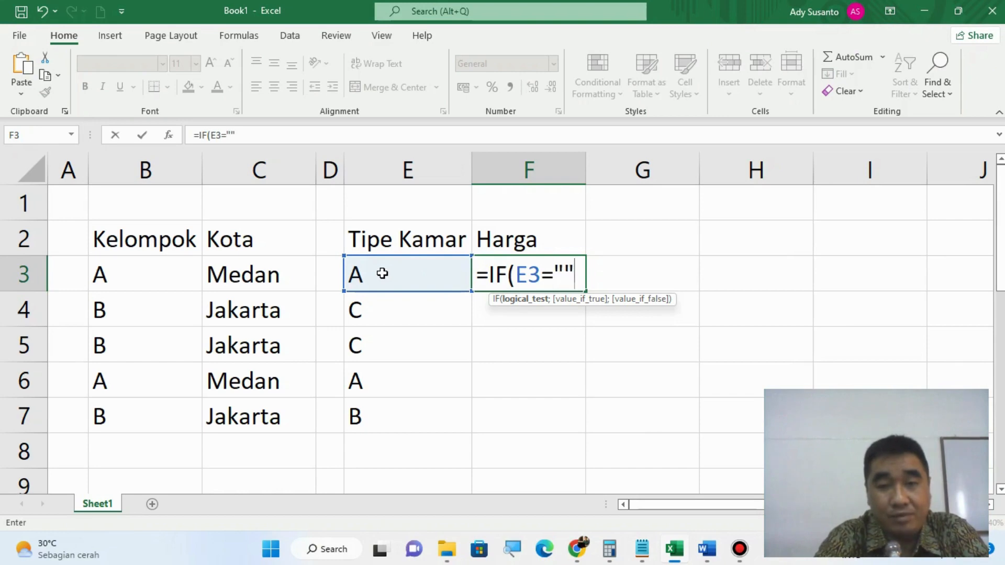
{"action": "key", "text": "BackSpace"}
{"action": "type", "text": "A"}
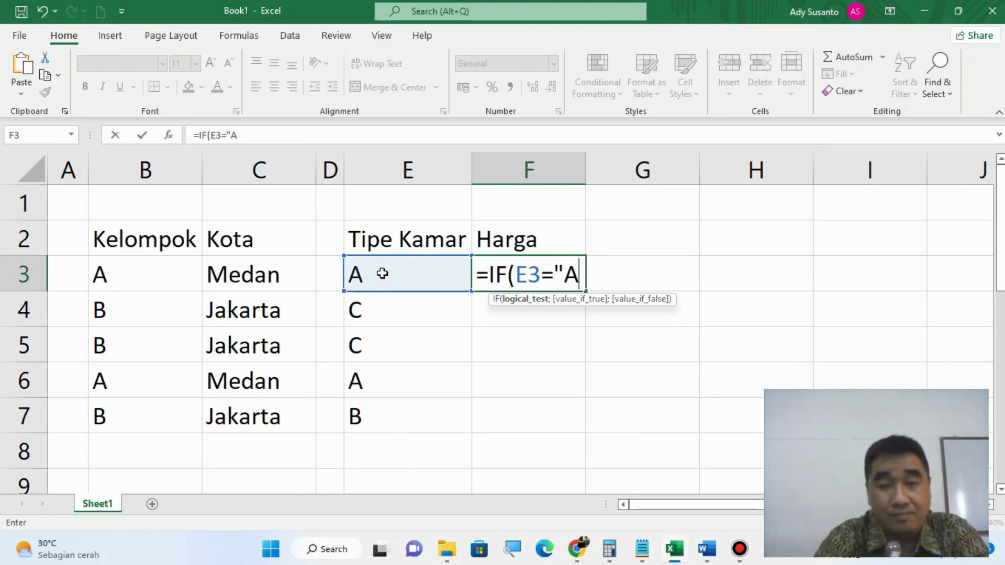
{"action": "type", "text": "\"\""}
{"action": "key", "text": "BackSpace"}
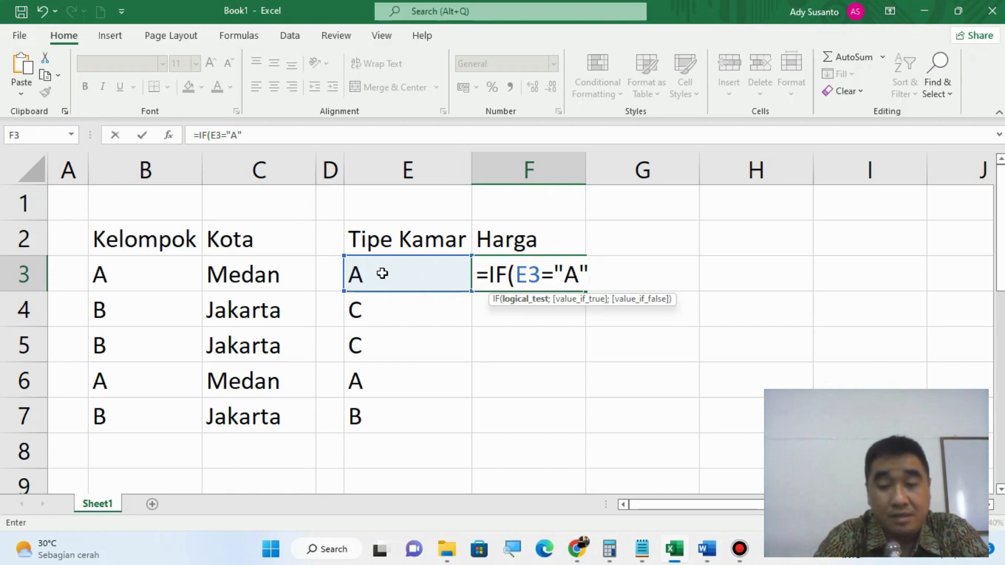
{"action": "type", "text": ";"}
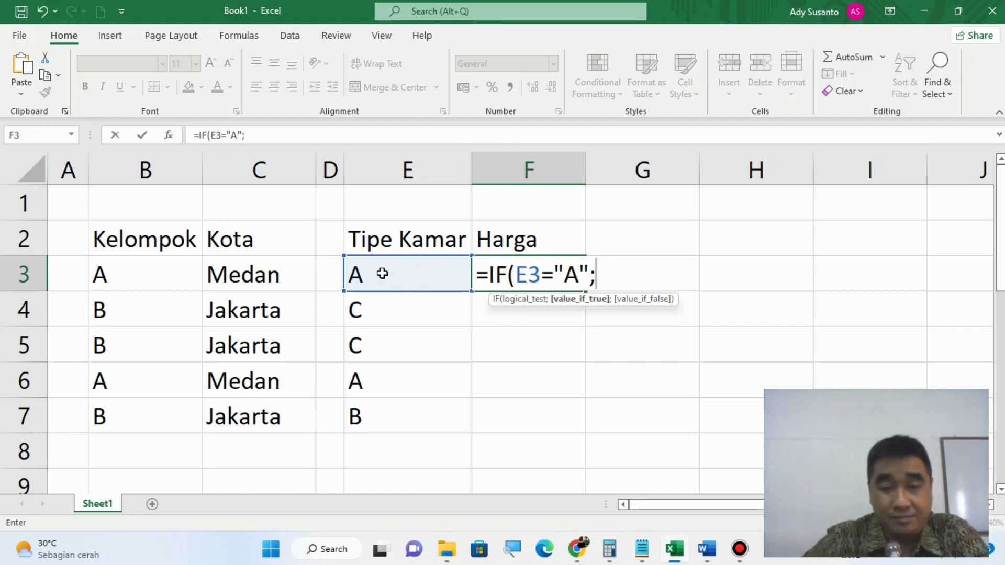
Check room type A's price in the Word table, then enter 250000 as F3's value-if-true argument in Excel, ending it with a semicolon
{"action": "left_click", "coordinate": [705, 551]}
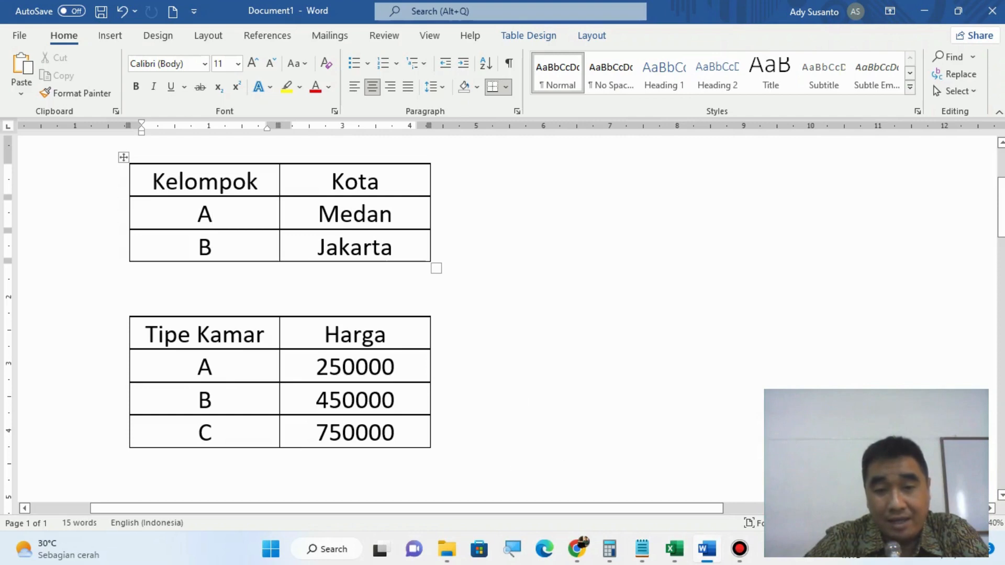
{"action": "left_click", "coordinate": [709, 556]}
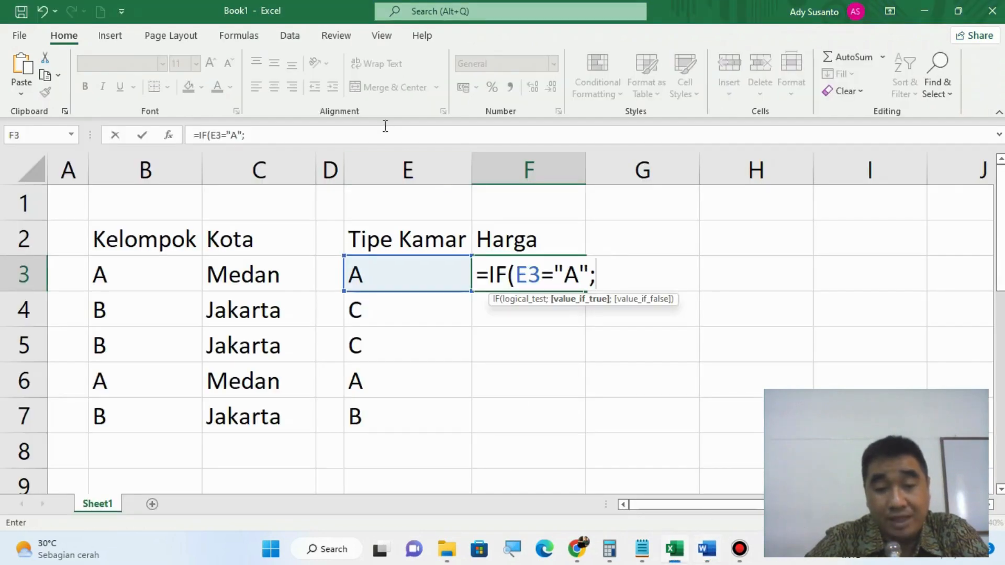
{"action": "type", "text": "25"}
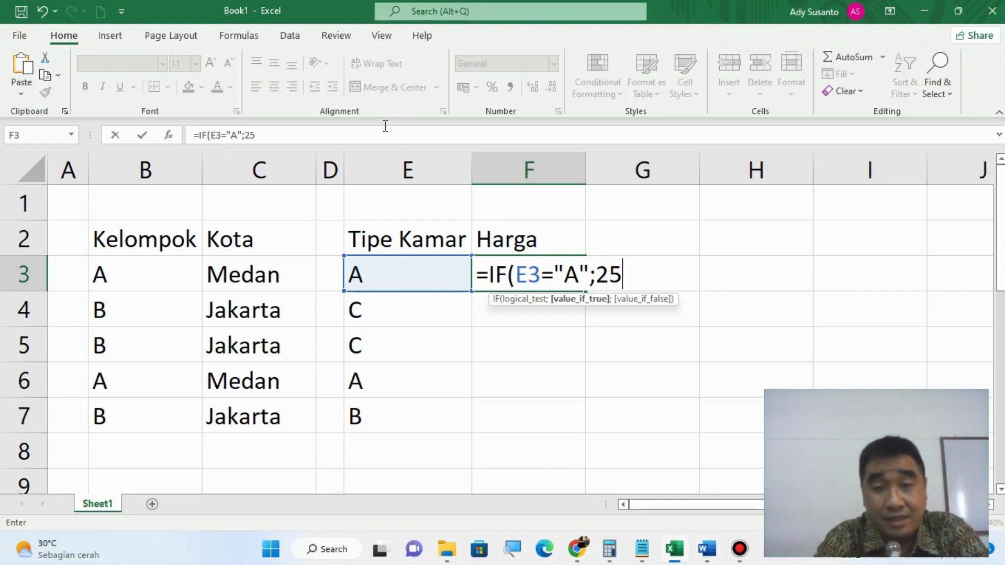
{"action": "type", "text": "0000"}
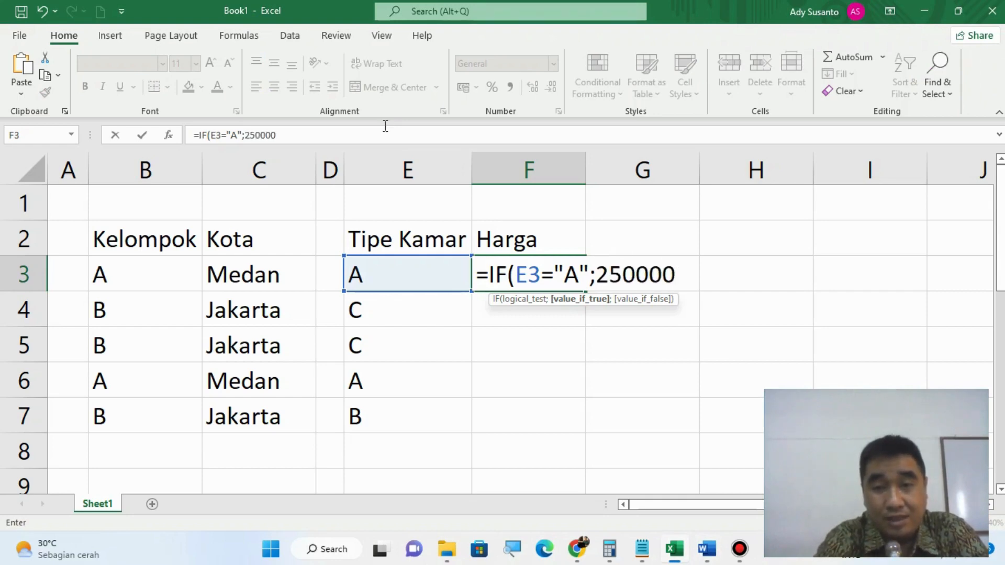
{"action": "key", "text": "BackSpace"}
{"action": "type", "text": "0"}
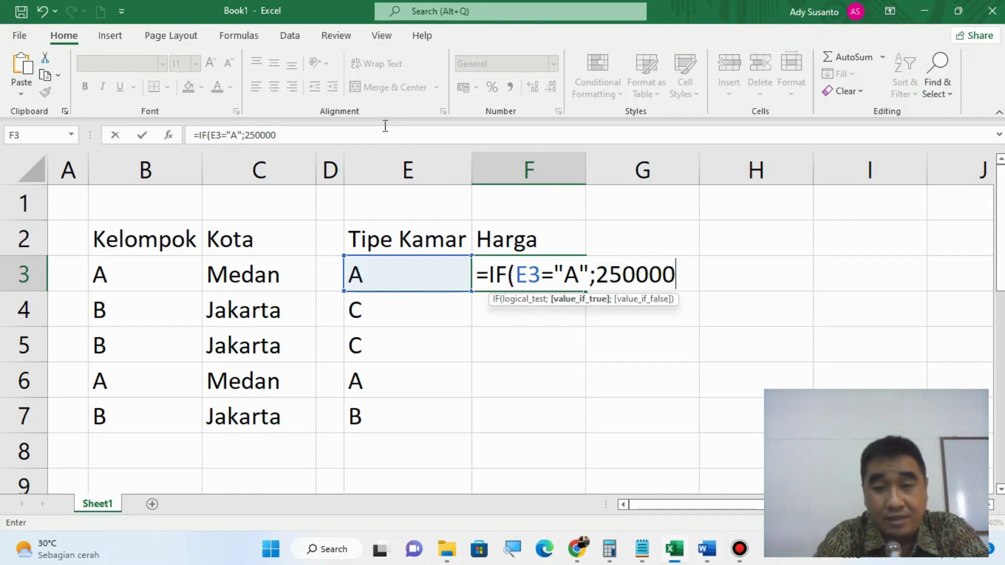
{"action": "type", "text": ";"}
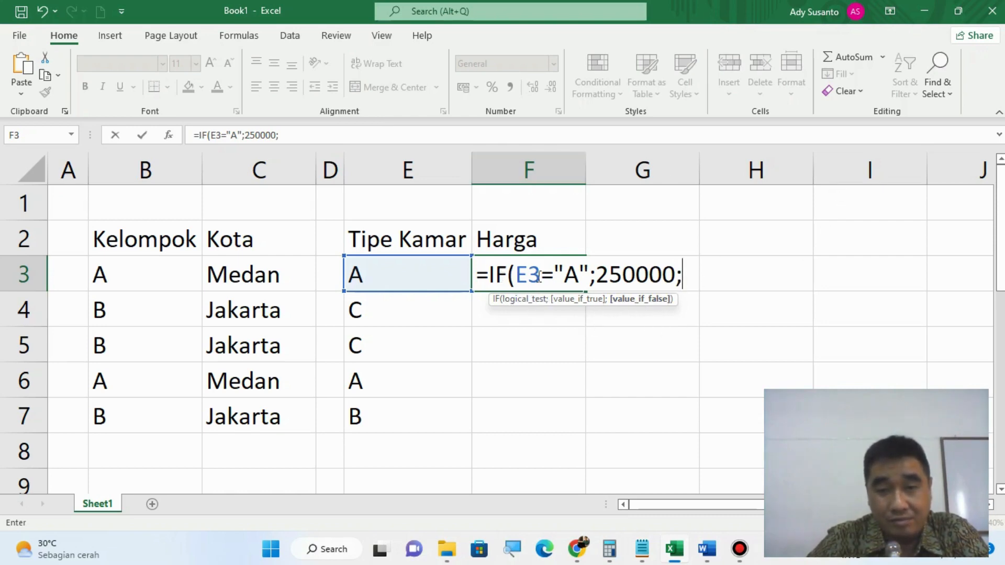
Review the Tipe Kamar A row in Word, then return to Excel and start a nested IF as the value-if-false argument in F3
{"action": "left_click_drag", "start_coordinate": [480, 276], "coordinate": [690, 276]}
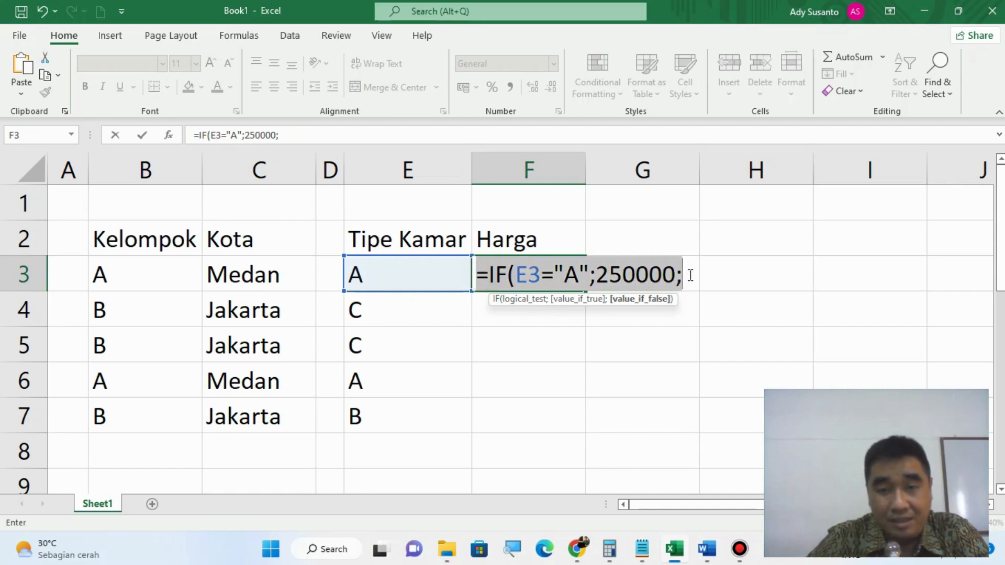
{"action": "left_click", "coordinate": [707, 549]}
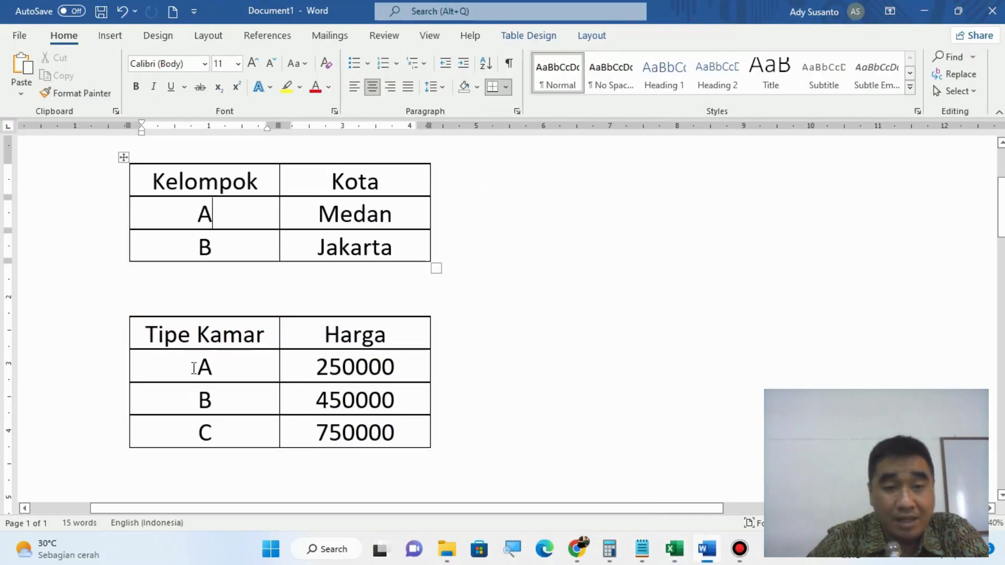
{"action": "left_click_drag", "start_coordinate": [193, 365], "coordinate": [366, 366]}
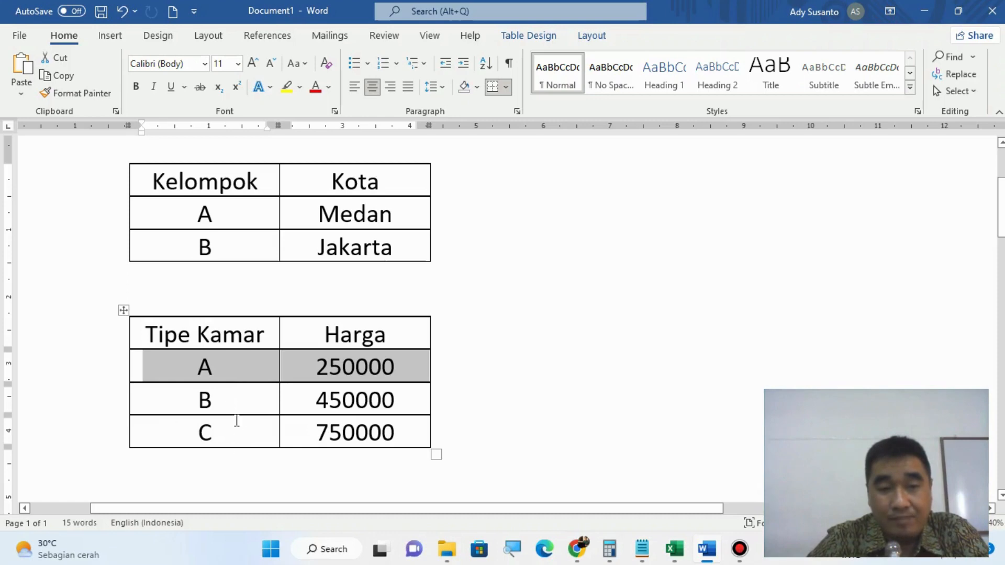
{"action": "left_click", "coordinate": [706, 559]}
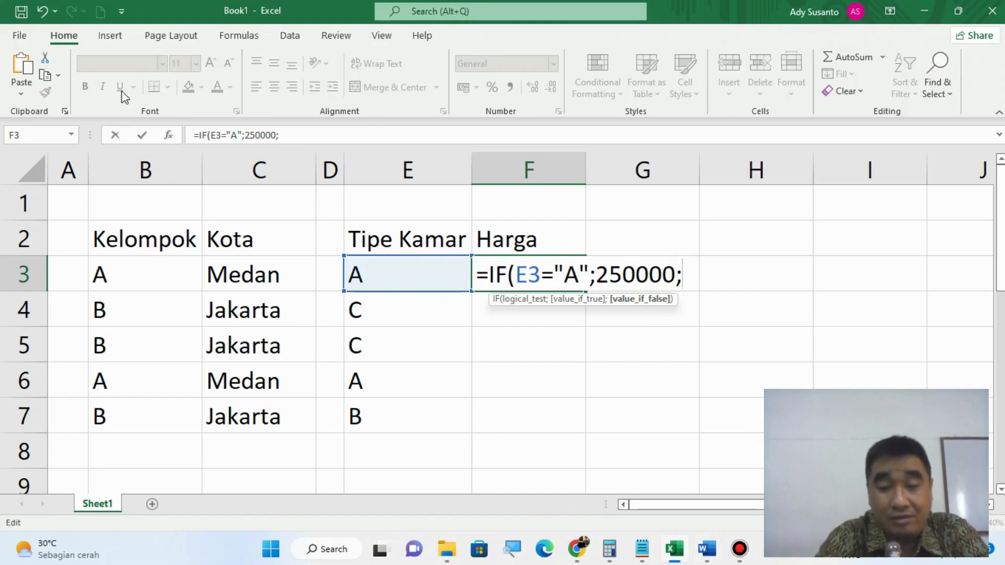
{"action": "type", "text": "IF"}
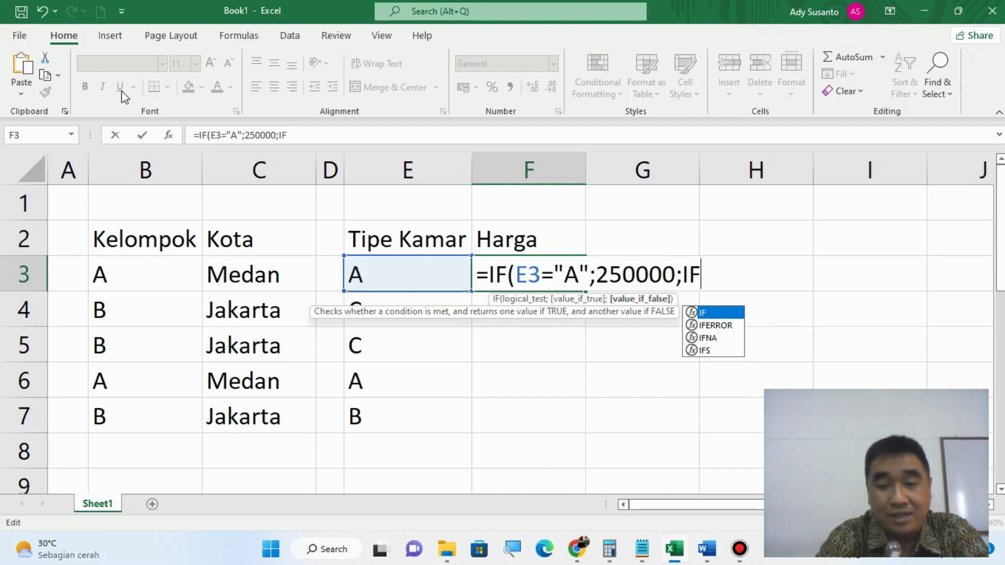
{"action": "type", "text": "("}
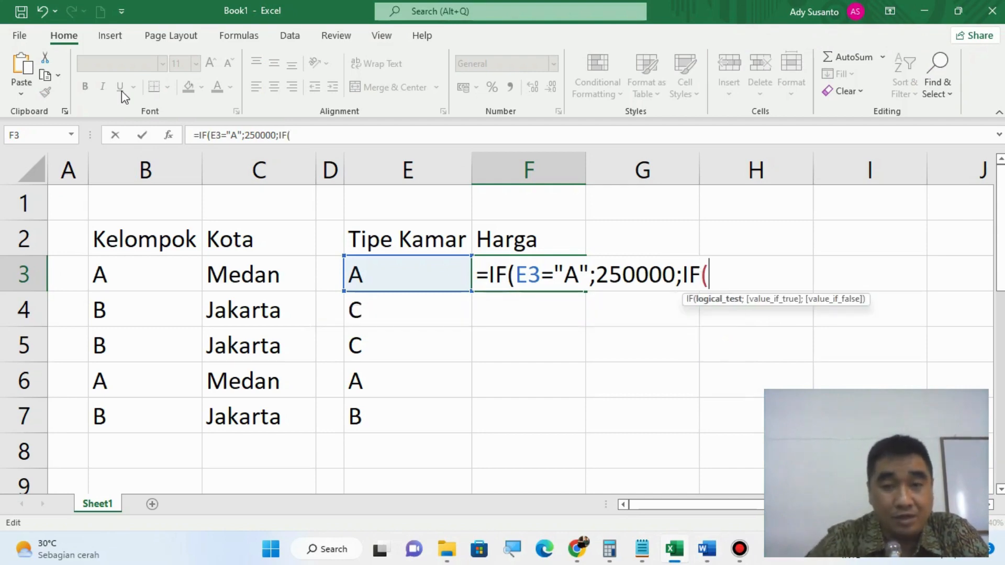
Enter the nested IF's logical test as E3="B" followed by a semicolon, consulting the second room type in the Word table
{"action": "left_click", "coordinate": [381, 270]}
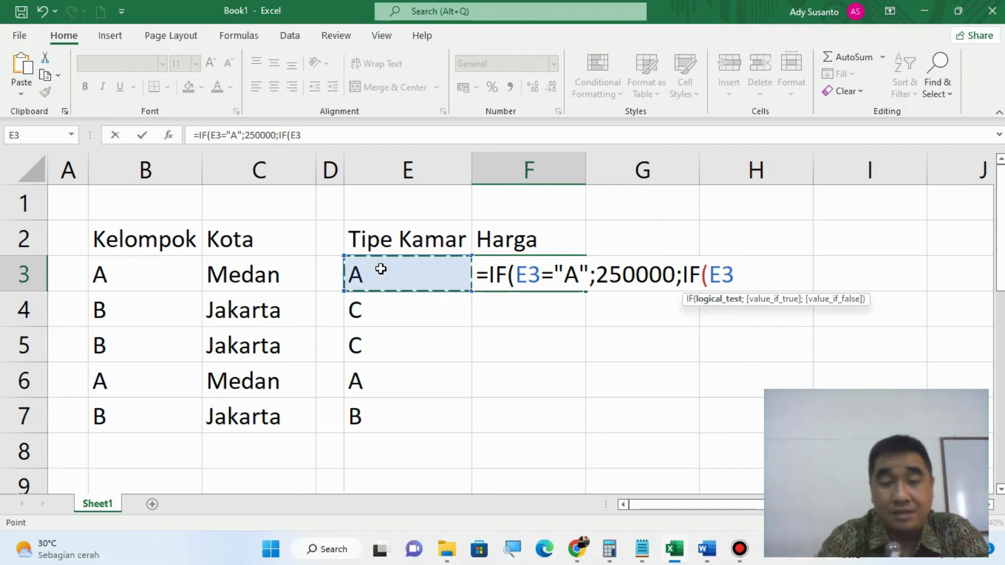
{"action": "type", "text": "=\"A\""}
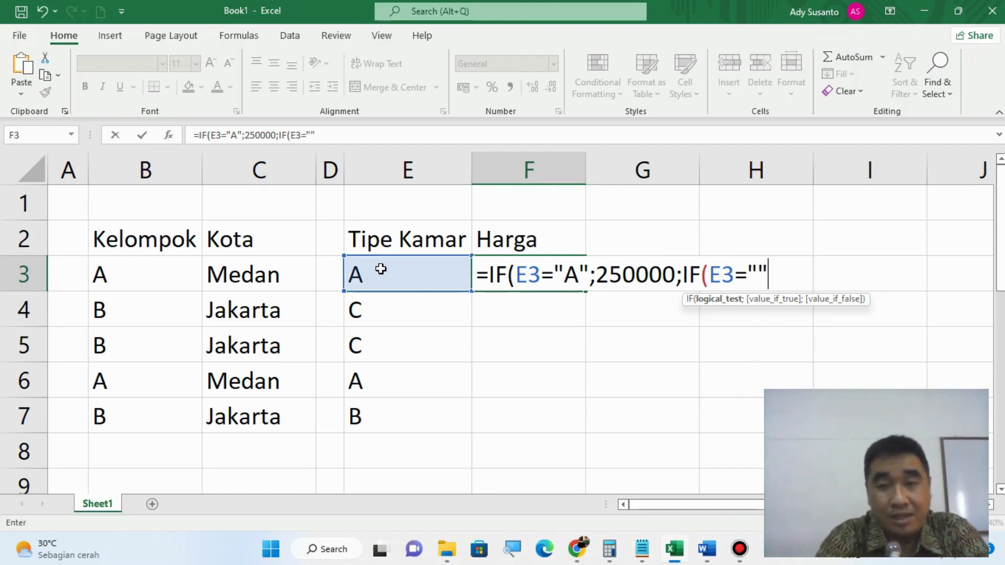
{"action": "key", "text": "BackSpace"}
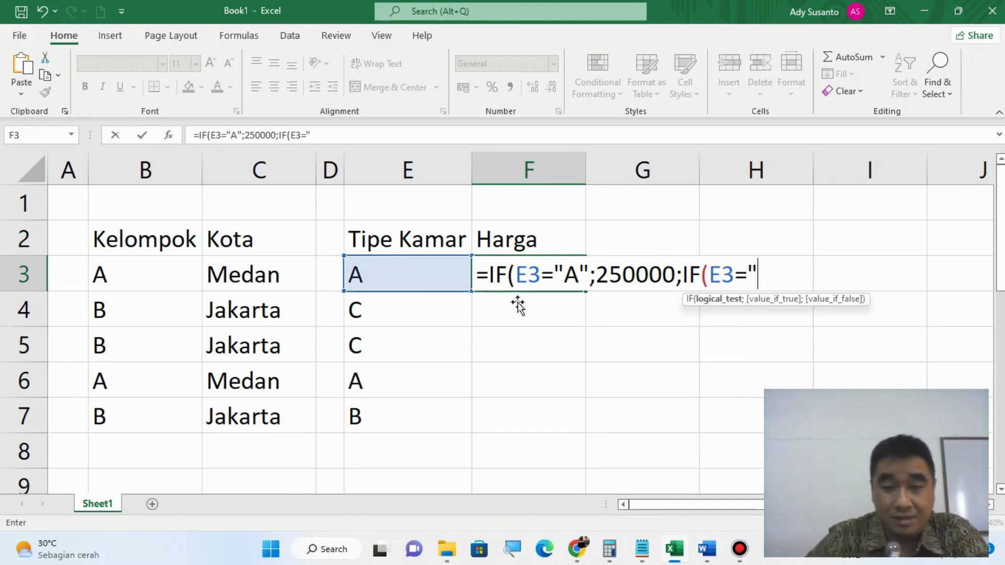
{"action": "left_click", "coordinate": [707, 548]}
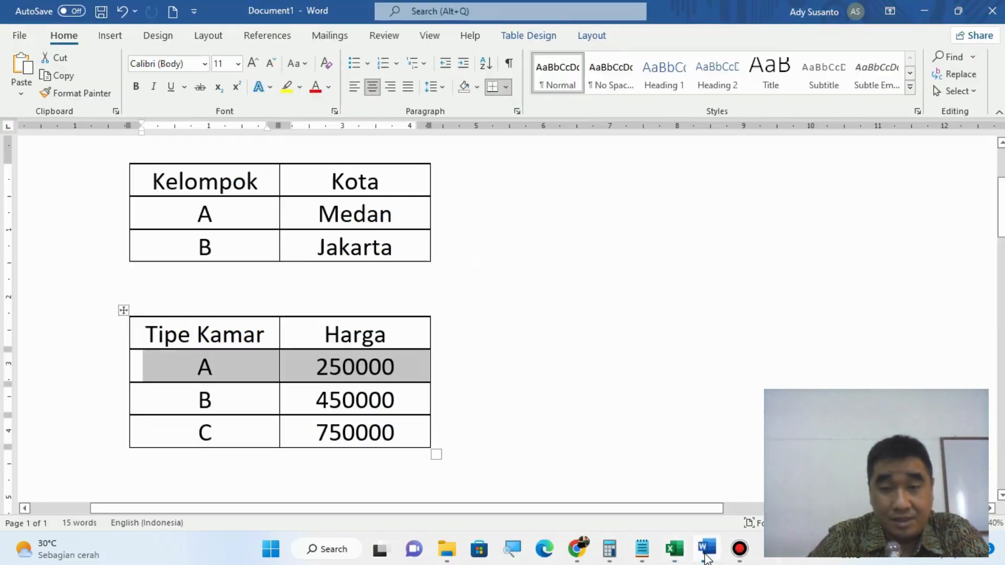
{"action": "double_click", "coordinate": [194, 401]}
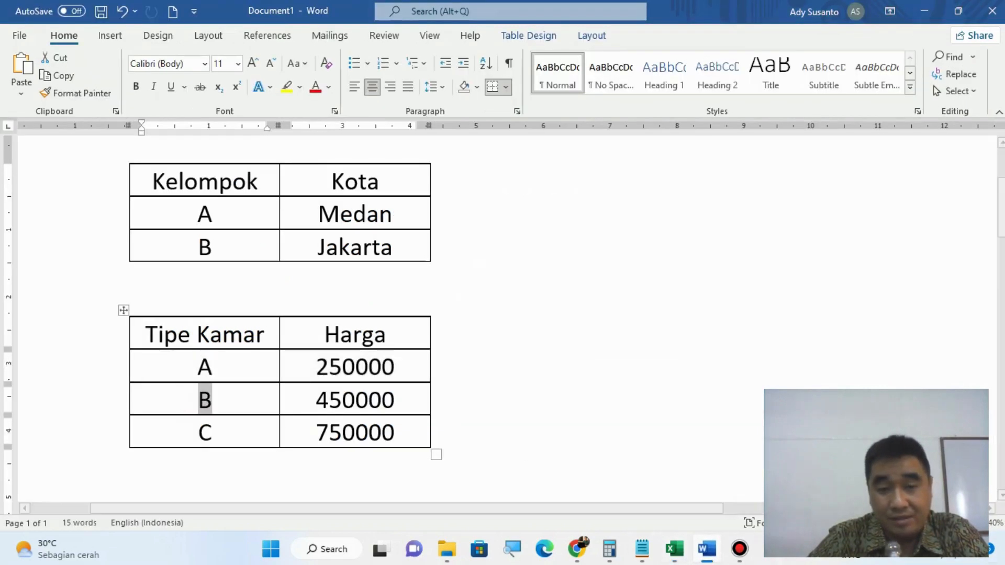
{"action": "left_click", "coordinate": [675, 557]}
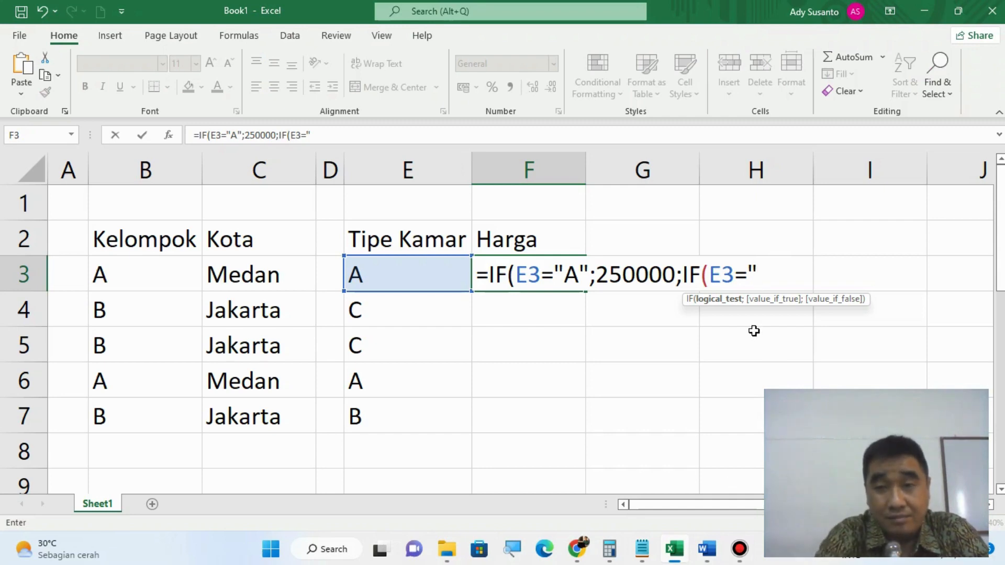
{"action": "type", "text": "B"}
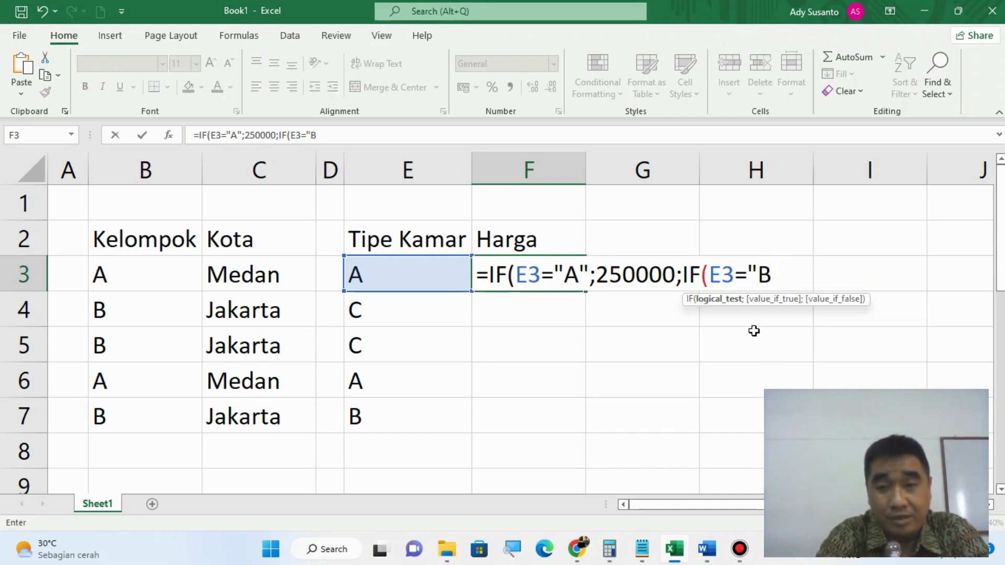
{"action": "type", "text": "\""}
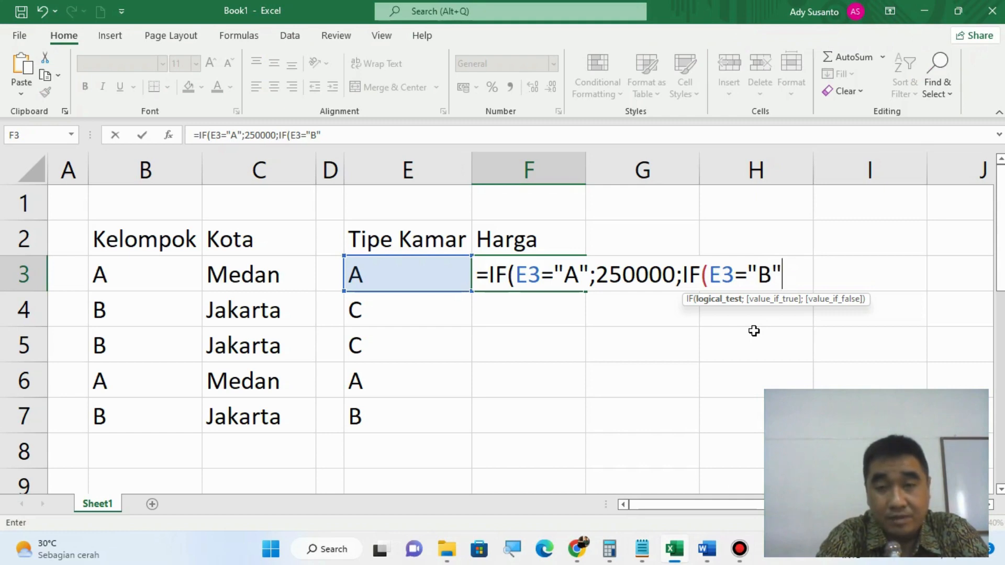
{"action": "type", "text": ";"}
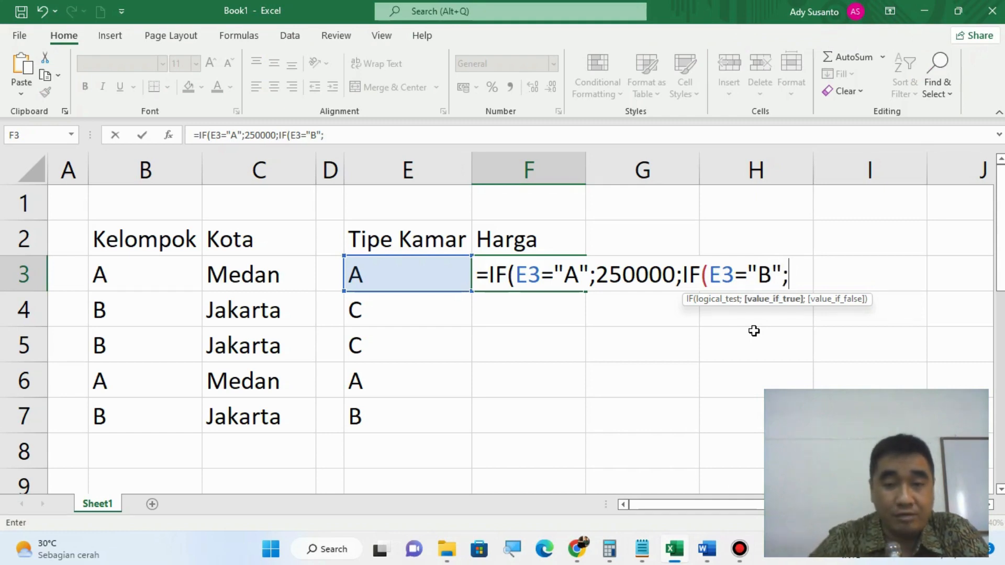
Look up room type B's price in Word and enter 450000 as the nested IF's value-if-true in Excel, ending with a semicolon
{"action": "left_click", "coordinate": [712, 558]}
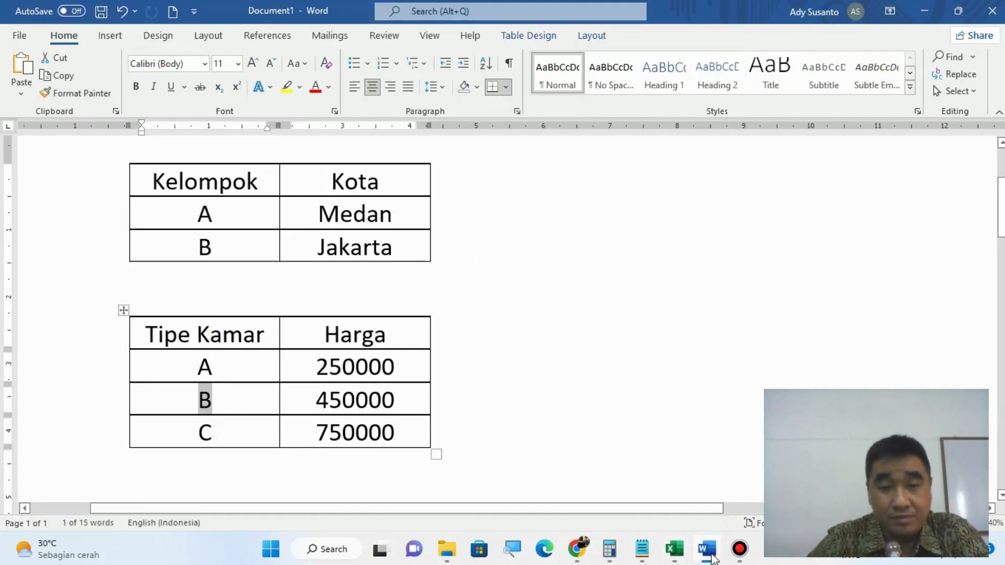
{"action": "left_click_drag", "start_coordinate": [320, 401], "coordinate": [396, 401]}
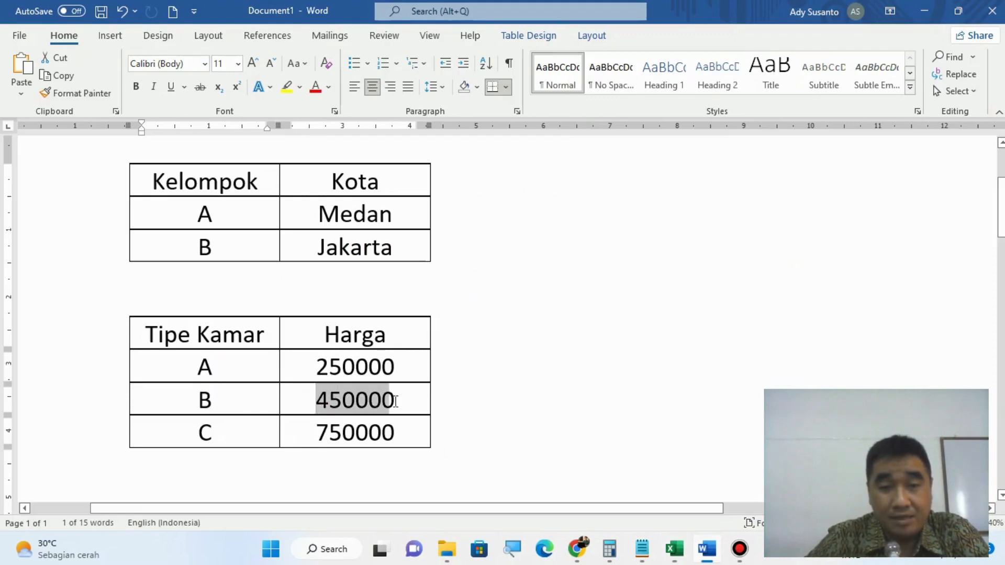
{"action": "left_click", "coordinate": [674, 550]}
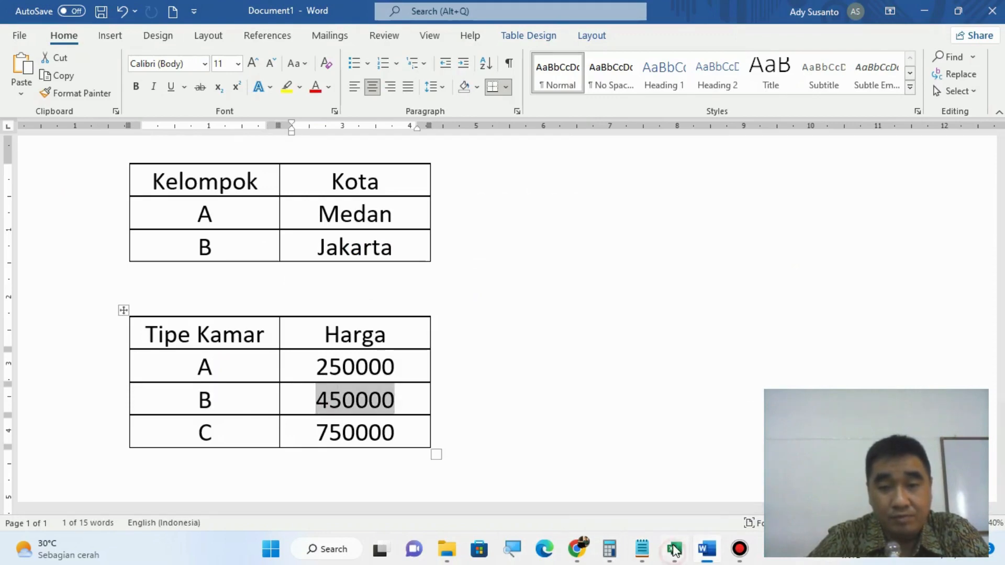
{"action": "type", "text": "45"}
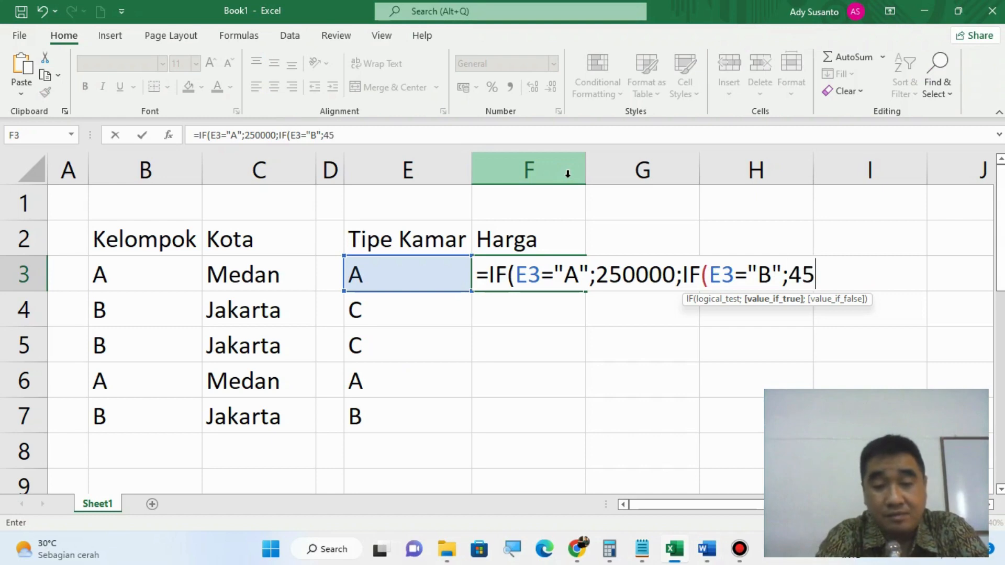
{"action": "type", "text": "0000"}
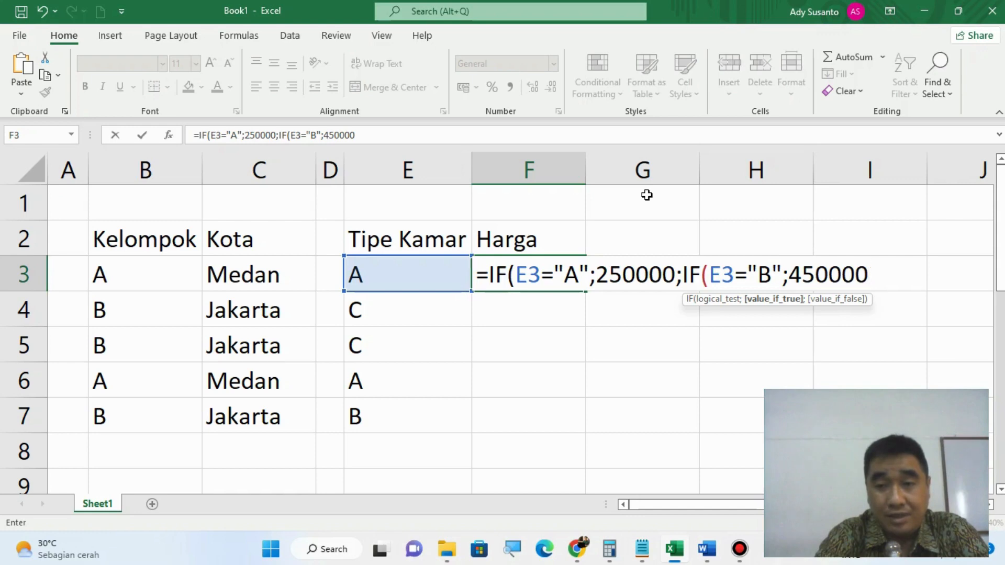
{"action": "type", "text": ";"}
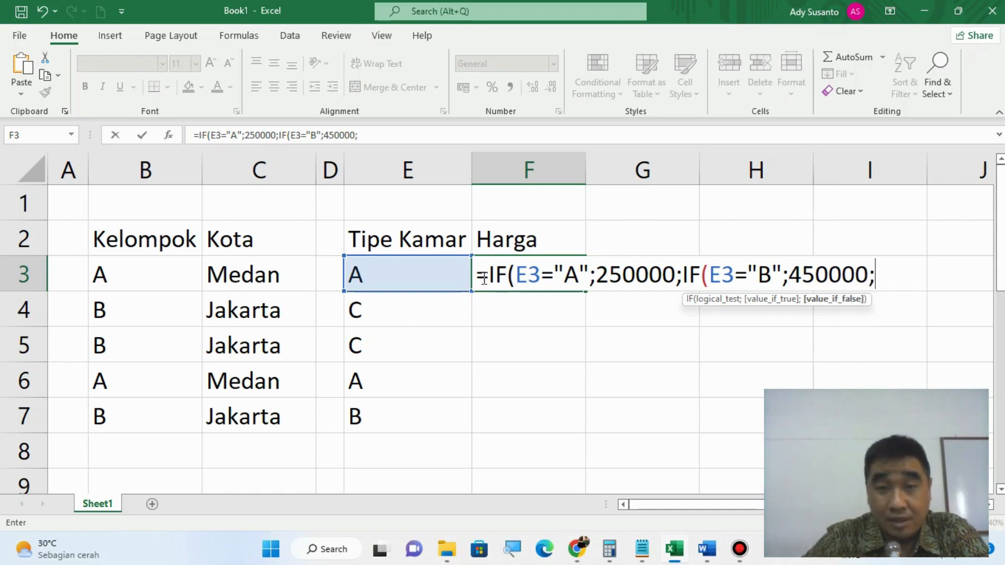
Review the remaining room type C price in Word and enter 750000 as the nested IF's value-if-false argument in F3 in Excel
{"action": "left_click_drag", "start_coordinate": [476, 276], "coordinate": [892, 274]}
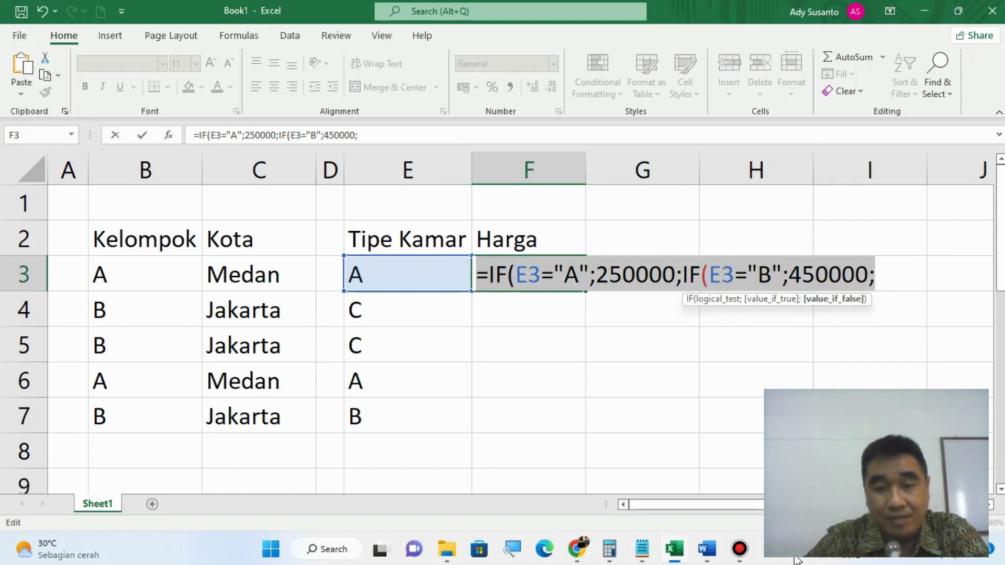
{"action": "left_click", "coordinate": [704, 551]}
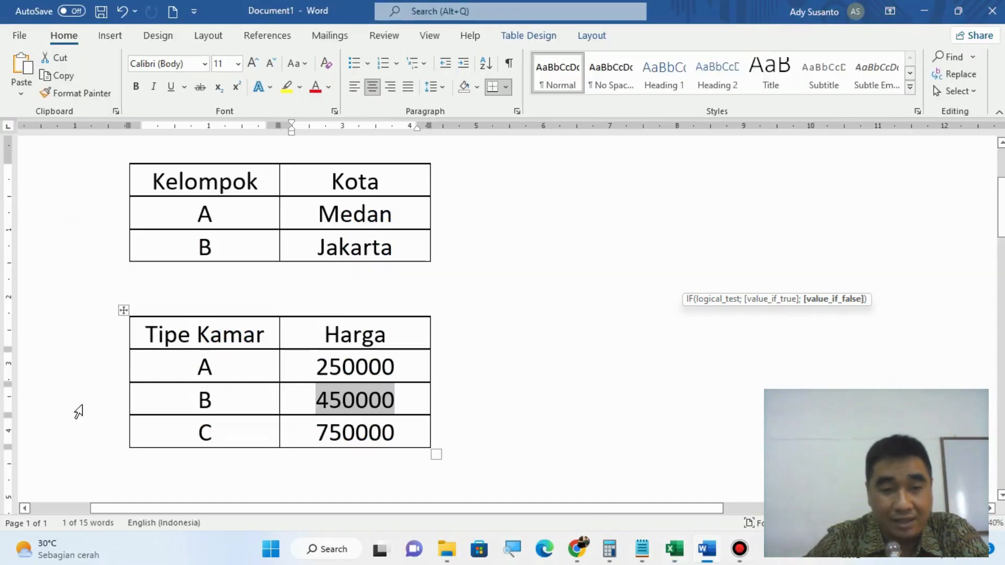
{"action": "left_click_drag", "start_coordinate": [164, 366], "coordinate": [360, 400]}
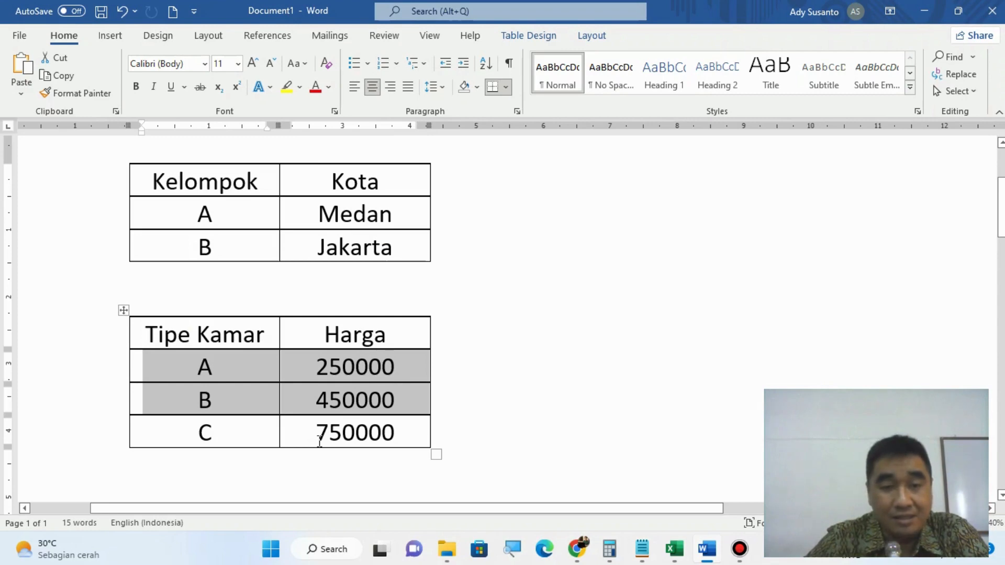
{"action": "mouse_move", "coordinate": [695, 561]}
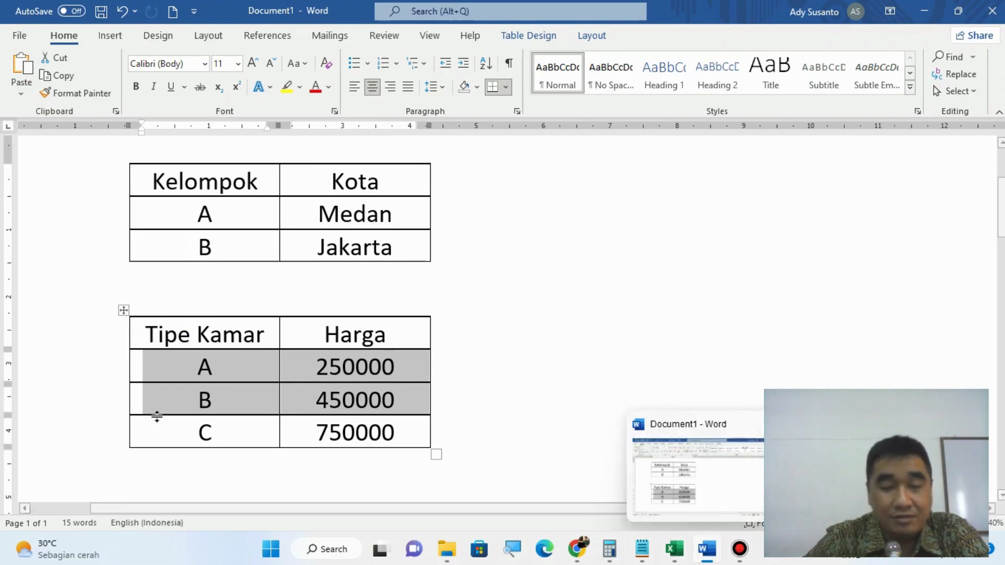
{"action": "left_click_drag", "start_coordinate": [306, 437], "coordinate": [395, 437]}
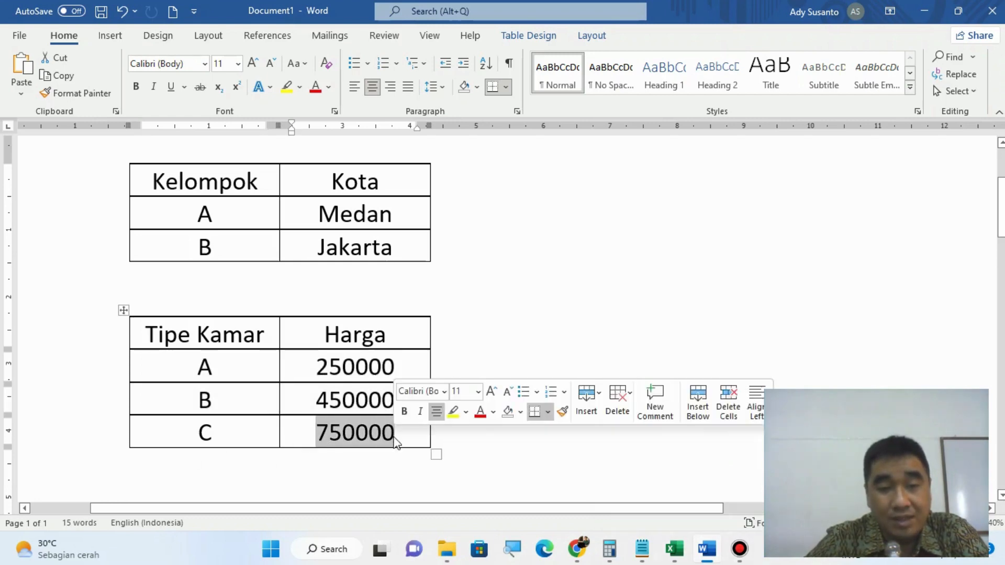
{"action": "left_click", "coordinate": [688, 554]}
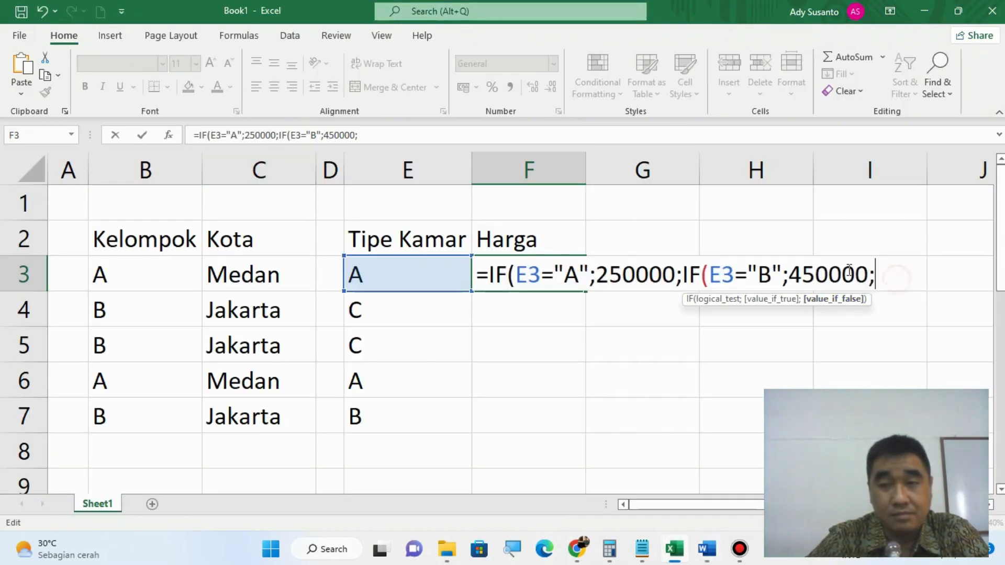
{"action": "type", "text": "750000"}
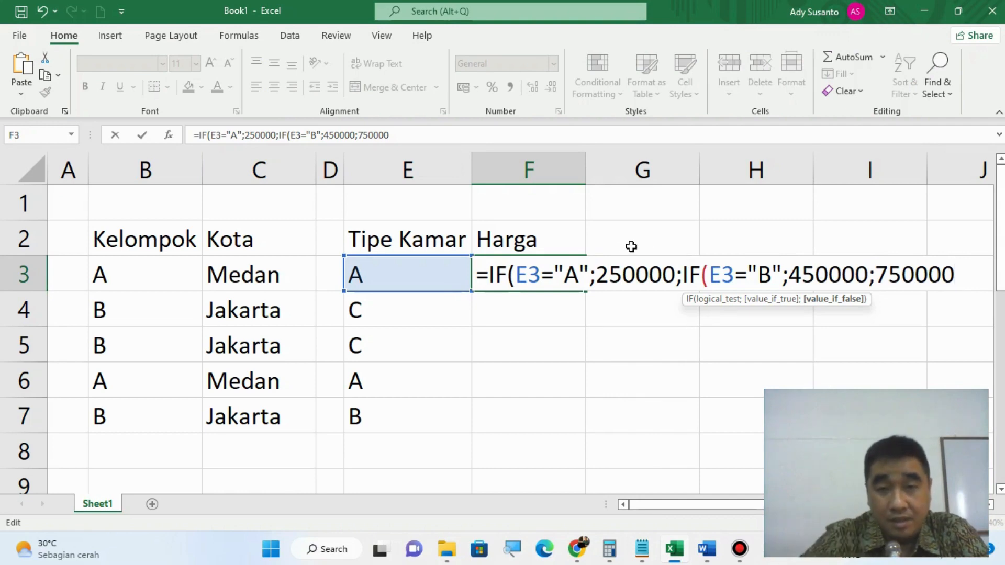
{"action": "left_click", "coordinate": [512, 276]}
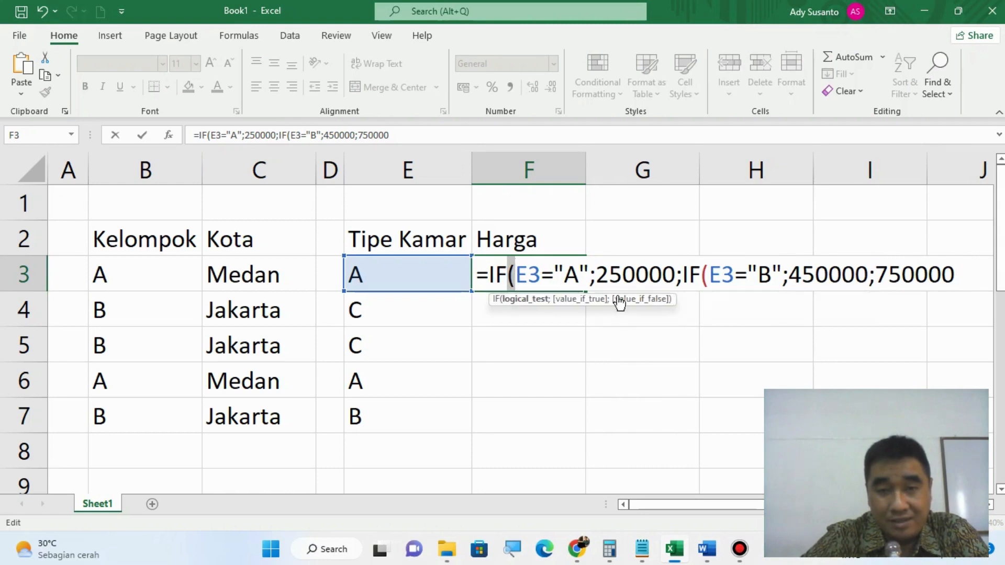
Close both IF functions in F3 with two closing parentheses, check that each pair matches, and commit the formula
{"action": "left_click", "coordinate": [705, 276]}
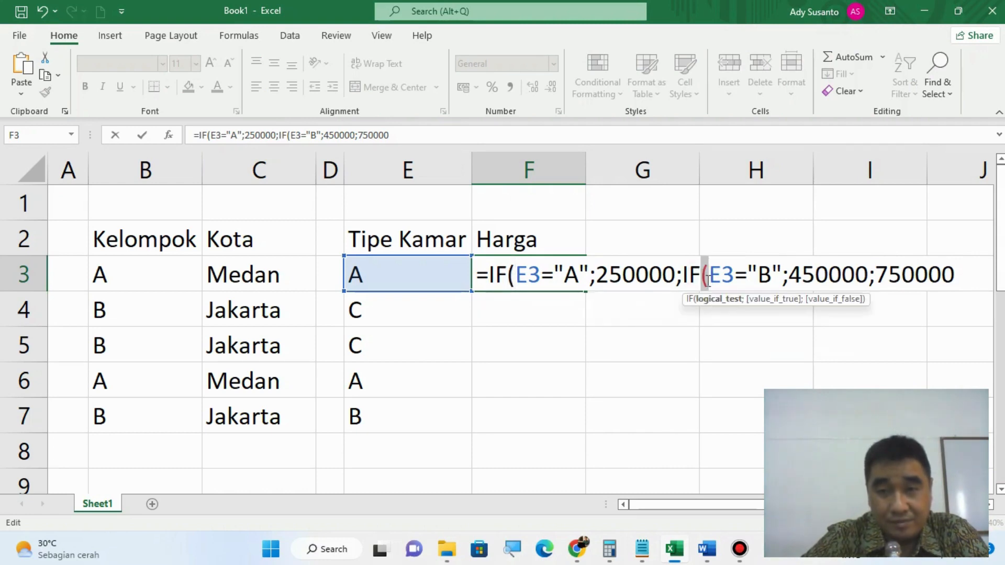
{"action": "left_click", "coordinate": [957, 274]}
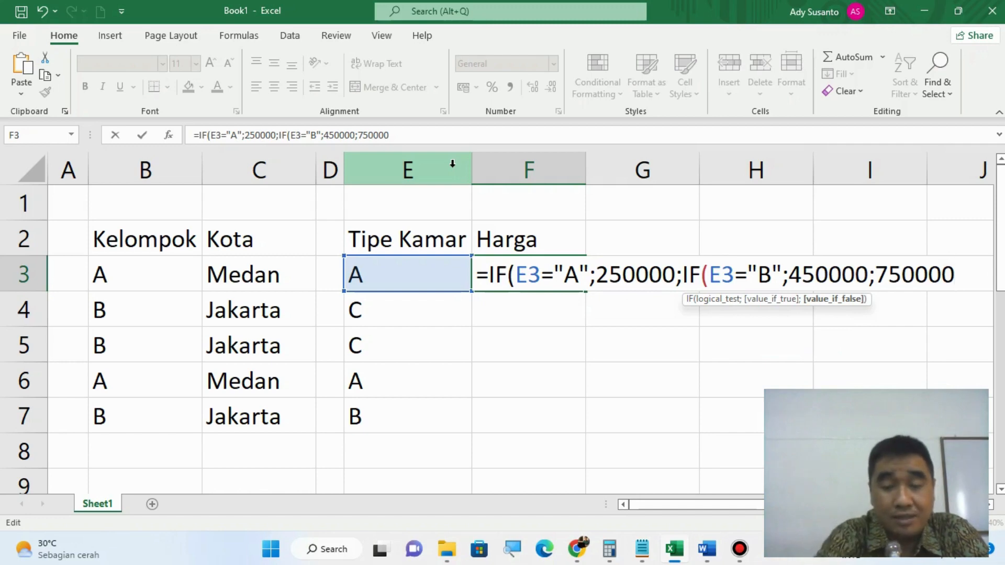
{"action": "type", "text": ")"}
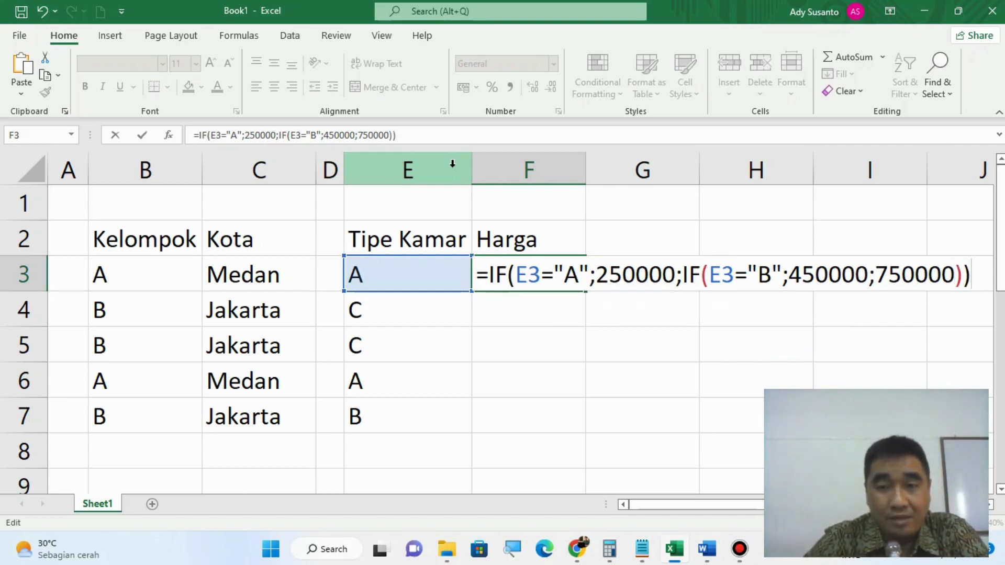
{"action": "left_click", "coordinate": [512, 278]}
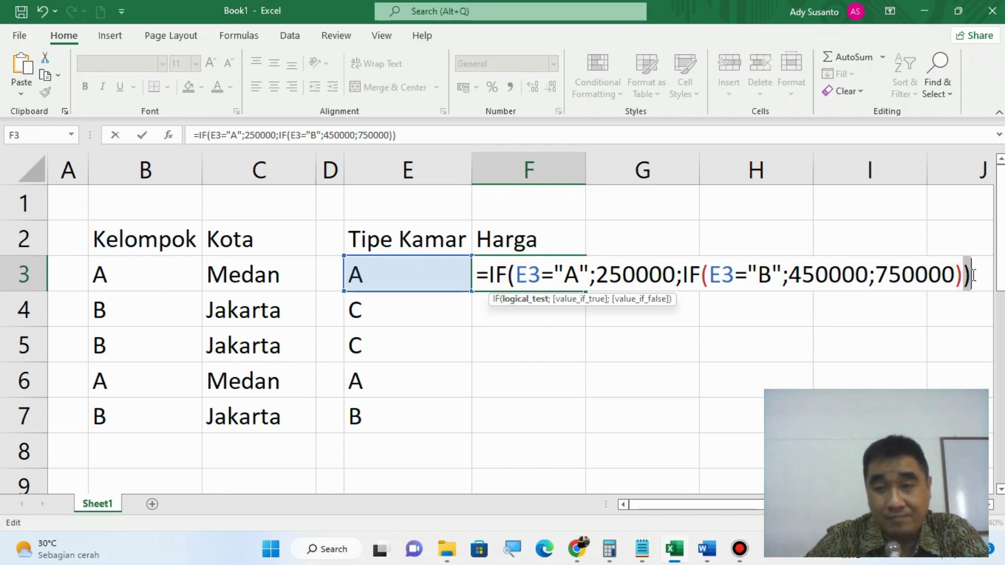
{"action": "left_click", "coordinate": [707, 277]}
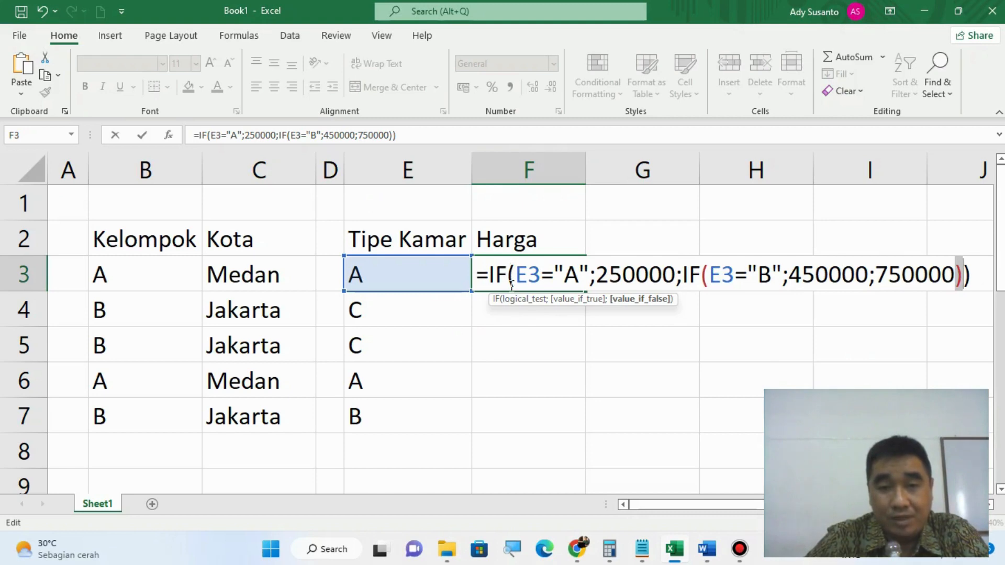
{"action": "left_click", "coordinate": [985, 279]}
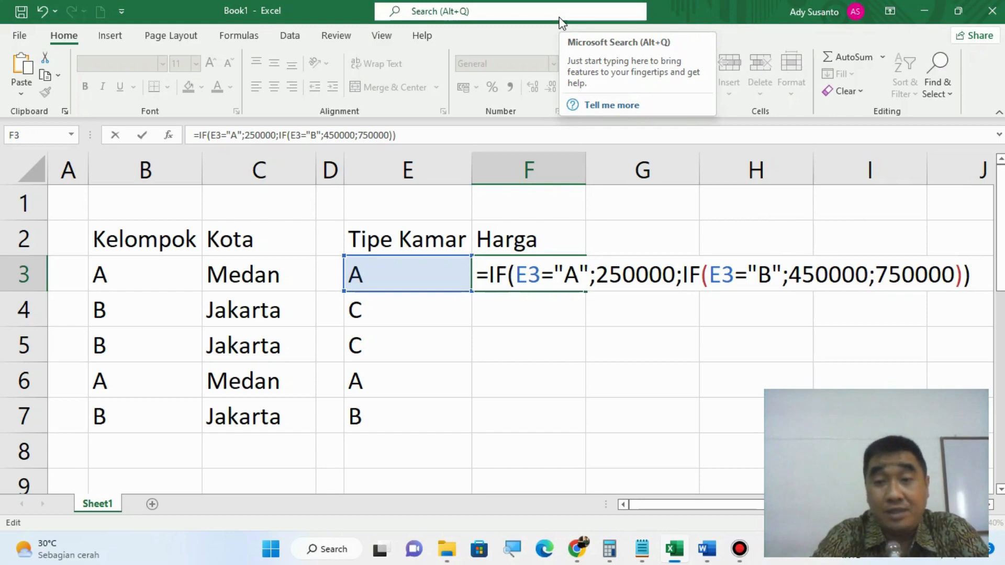
{"action": "key", "text": "Return"}
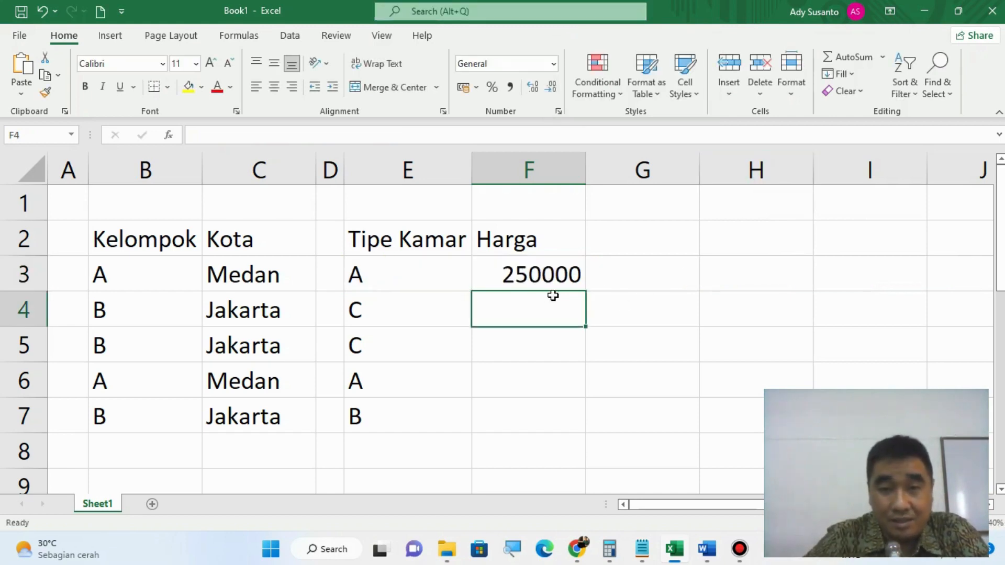
Copy the nested IF formula from F3 down the Harga column through F7
{"action": "left_click", "coordinate": [529, 272]}
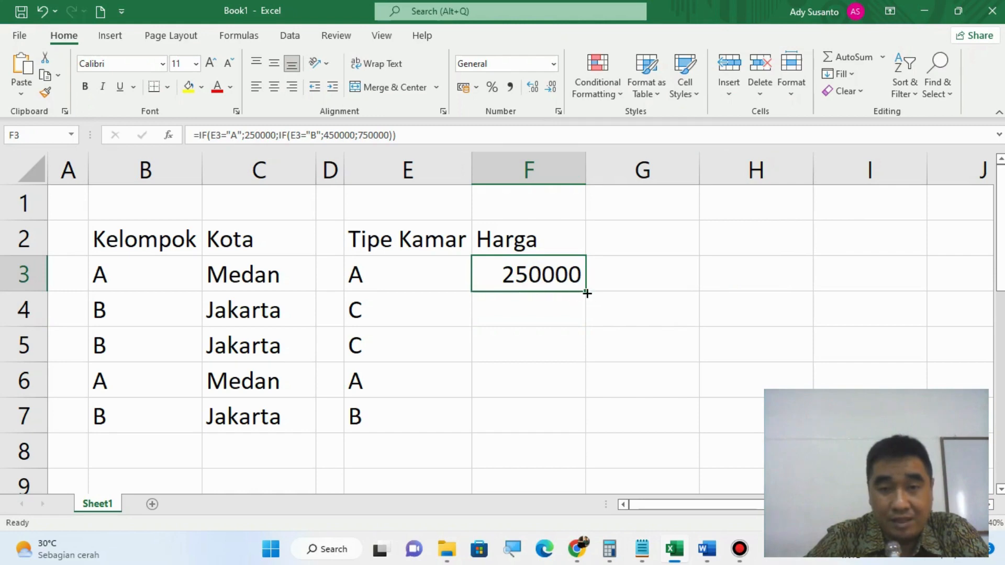
{"action": "left_click_drag", "start_coordinate": [585, 291], "coordinate": [582, 433]}
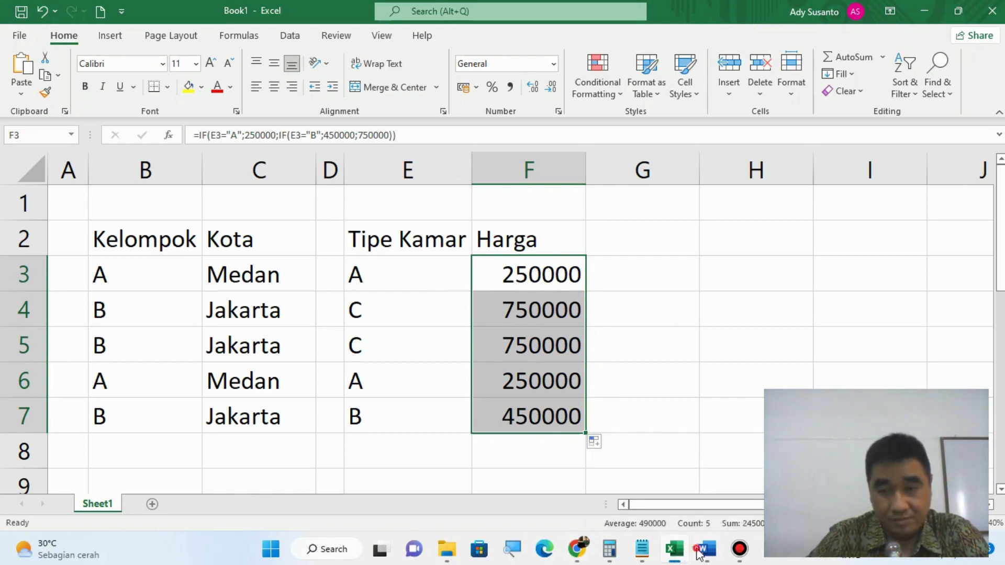
Compare the Harga results for room types A, B and C in Excel with the Tipe Kamar price table in Word
{"action": "key", "text": "alt+Tab"}
{"action": "left_click_drag", "start_coordinate": [199, 369], "coordinate": [366, 369]}
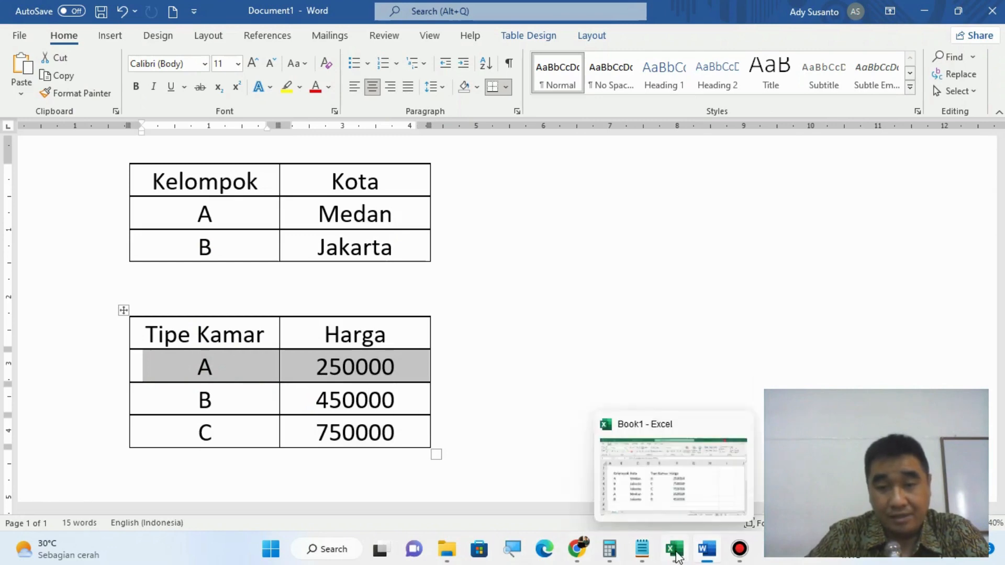
{"action": "key", "text": "alt+Tab"}
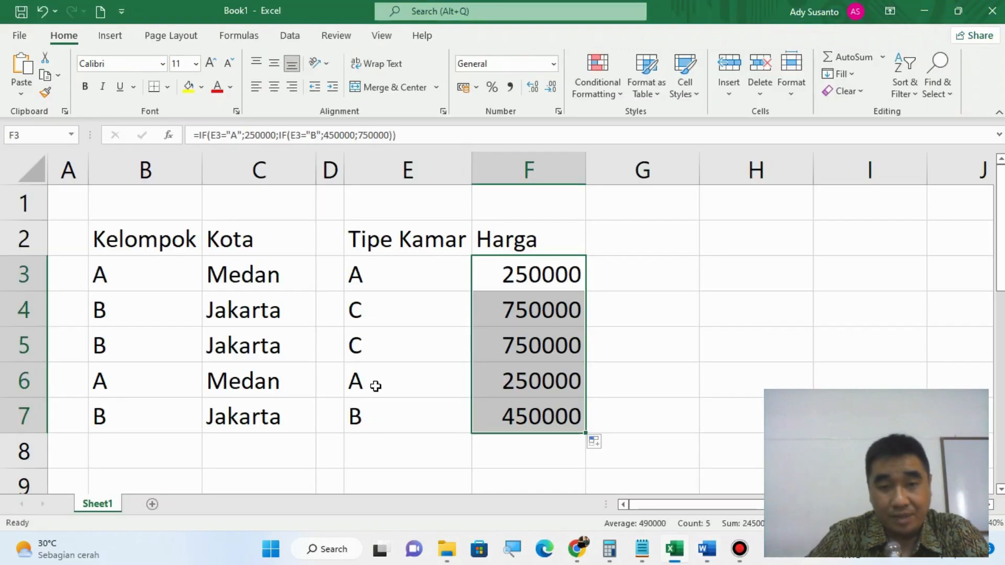
{"action": "left_click", "coordinate": [346, 422]}
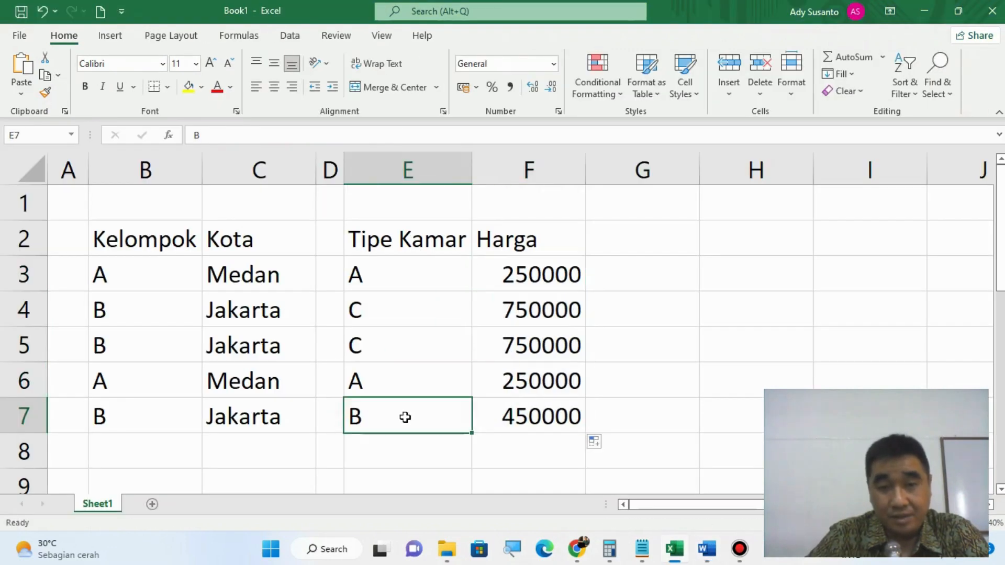
{"action": "left_click", "coordinate": [708, 548]}
{"action": "left_click_drag", "start_coordinate": [187, 402], "coordinate": [366, 400]}
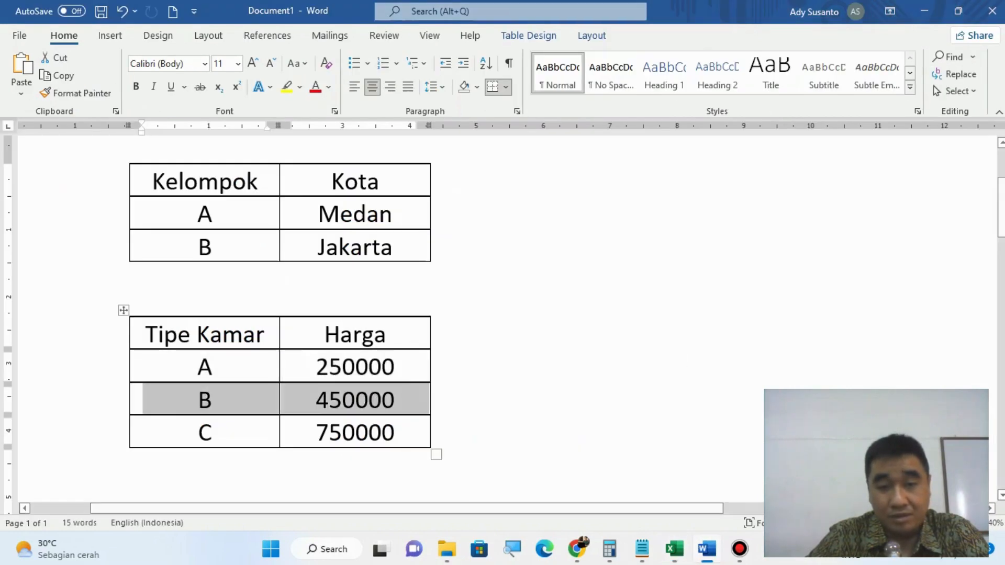
{"action": "left_click", "coordinate": [675, 548]}
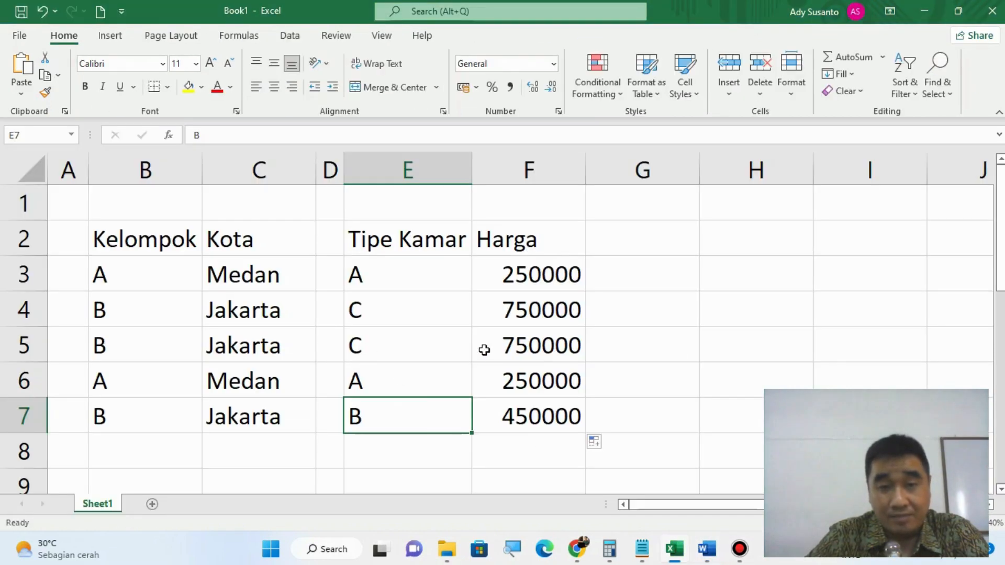
{"action": "left_click", "coordinate": [707, 549]}
{"action": "left_click_drag", "start_coordinate": [226, 433], "coordinate": [366, 435]}
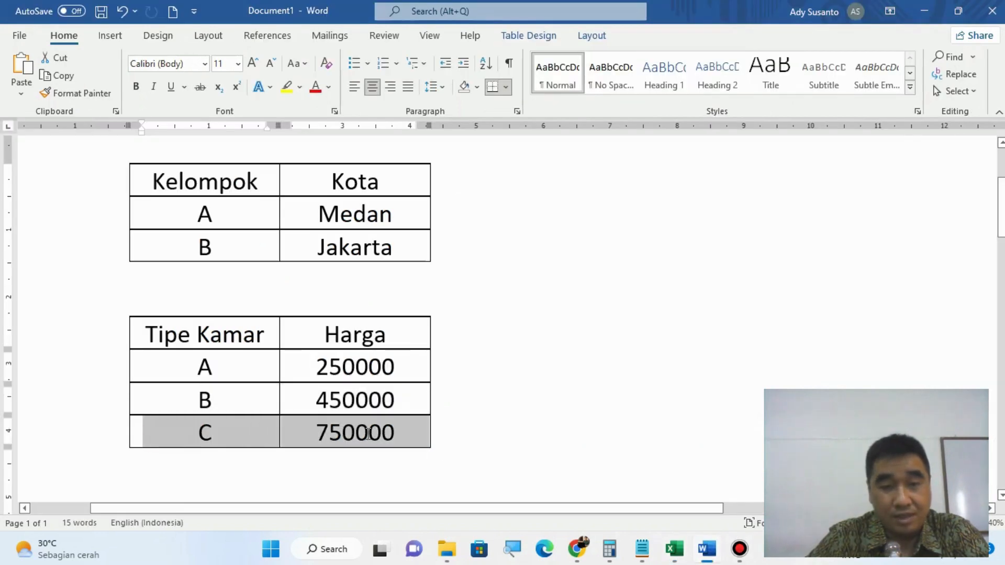
{"action": "mouse_move", "coordinate": [709, 557]}
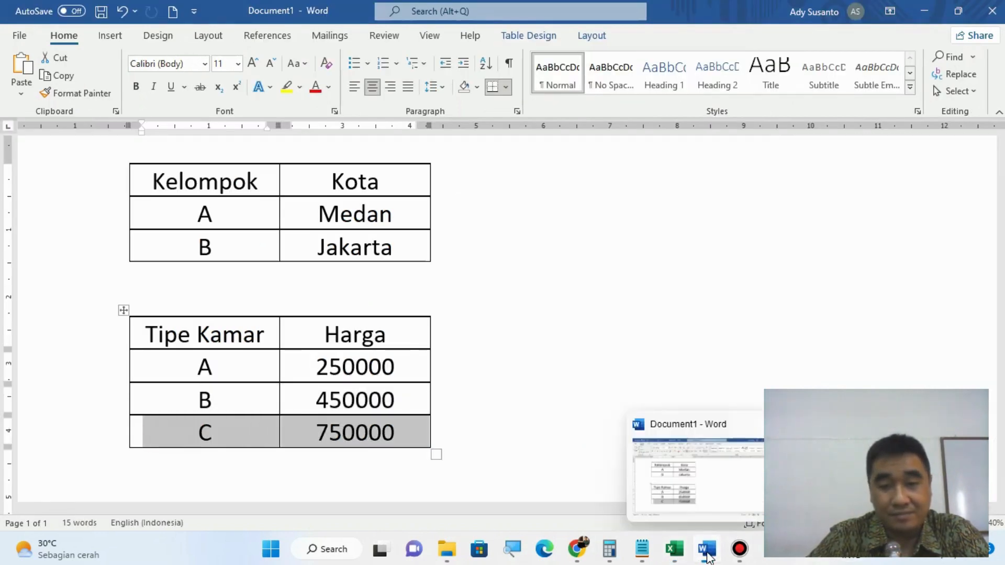
{"action": "left_click", "coordinate": [674, 548]}
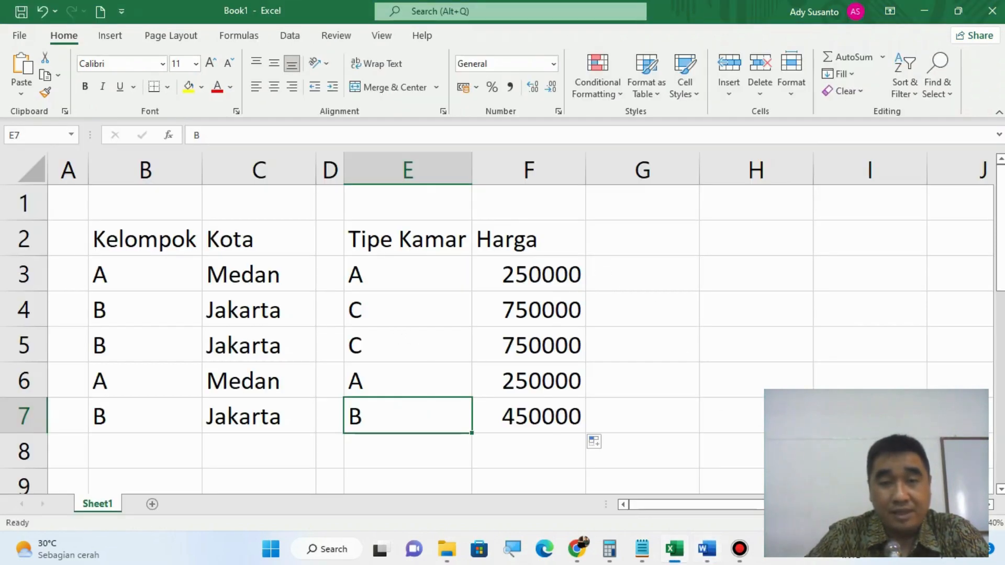
{"action": "left_click", "coordinate": [879, 387]}
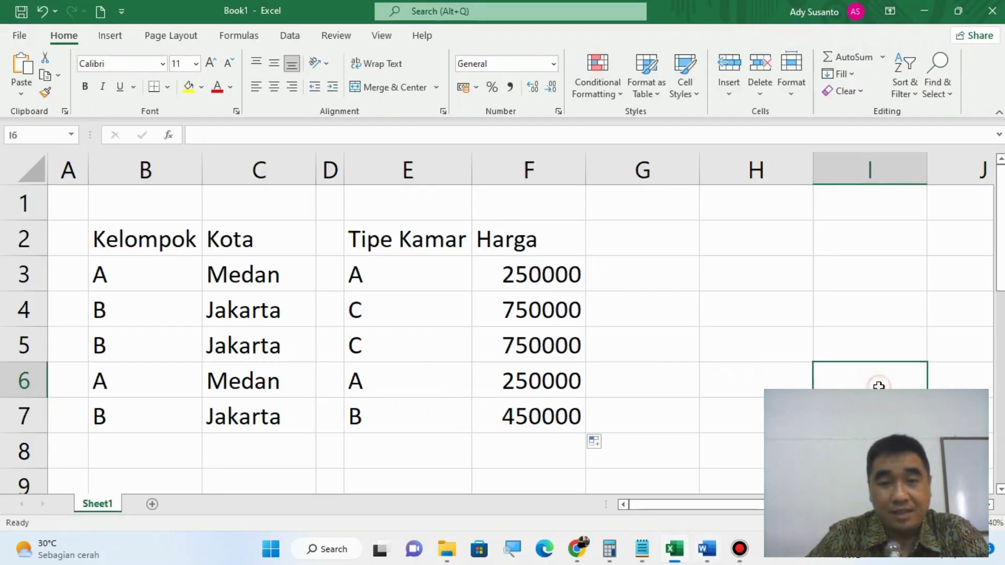